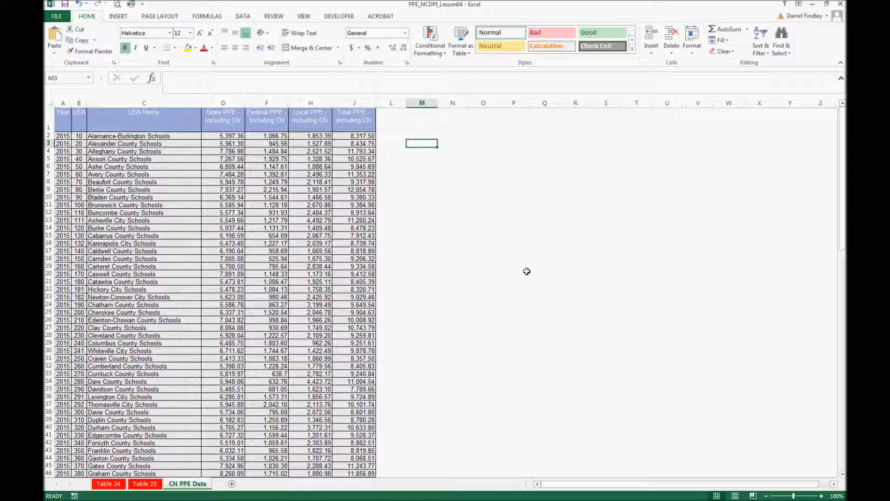
- Copy the PPE header cells D1:J1 and paste them starting at L1 on the CN PPE Data sheet
left_click_drag(224, 119, 360, 123)
key("ctrl+c")
left_click(404, 121)
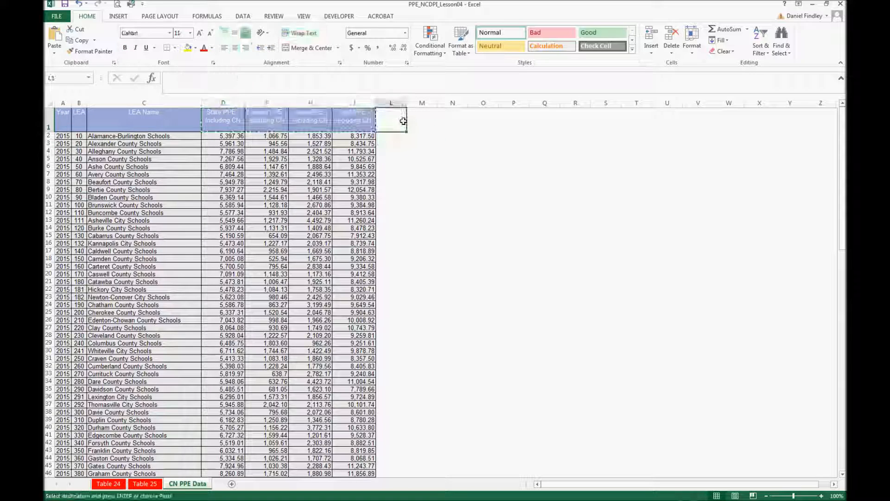
key("ctrl+v")
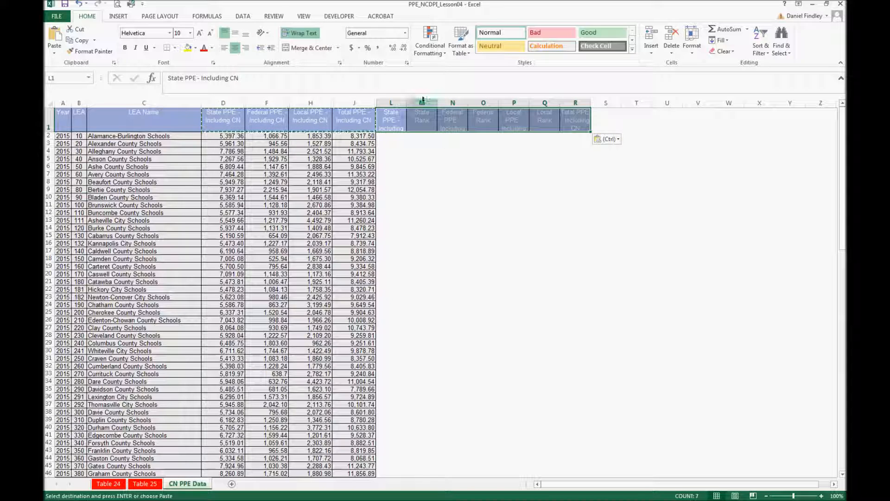
- Delete the pasted State Rank, Federal Rank and Local Rank columns, then widen the remaining pasted header columns L to O evenly
left_click(423, 102)
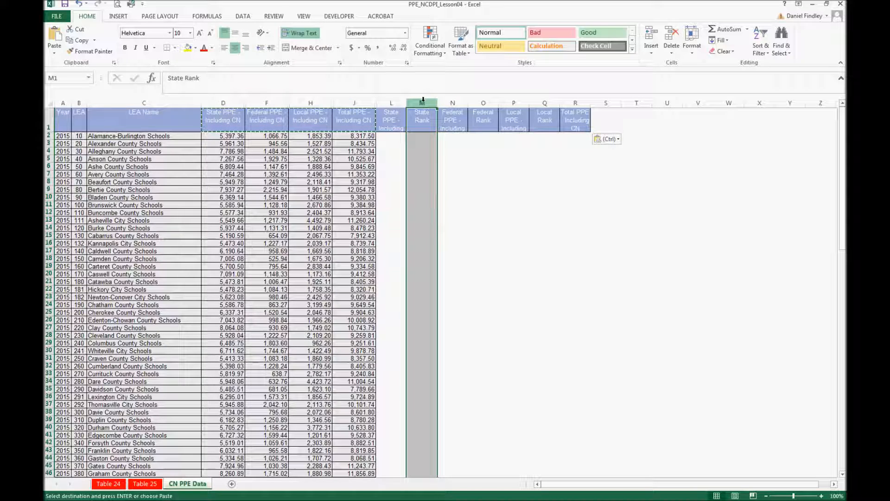
right_click(422, 103)
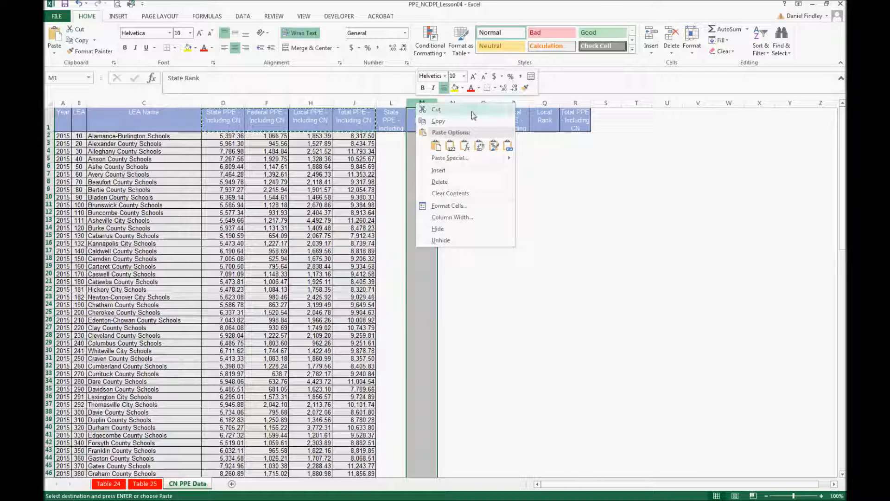
left_click(450, 181)
left_click(462, 100)
right_click(462, 101)
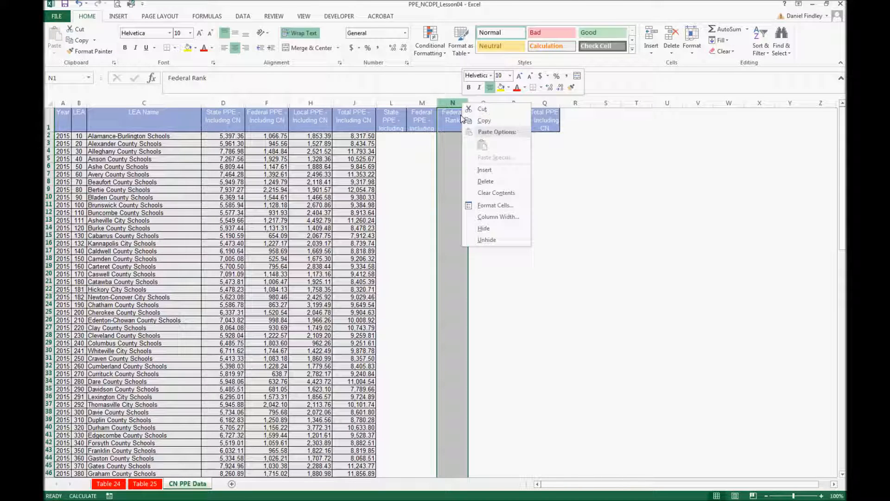
left_click(485, 181)
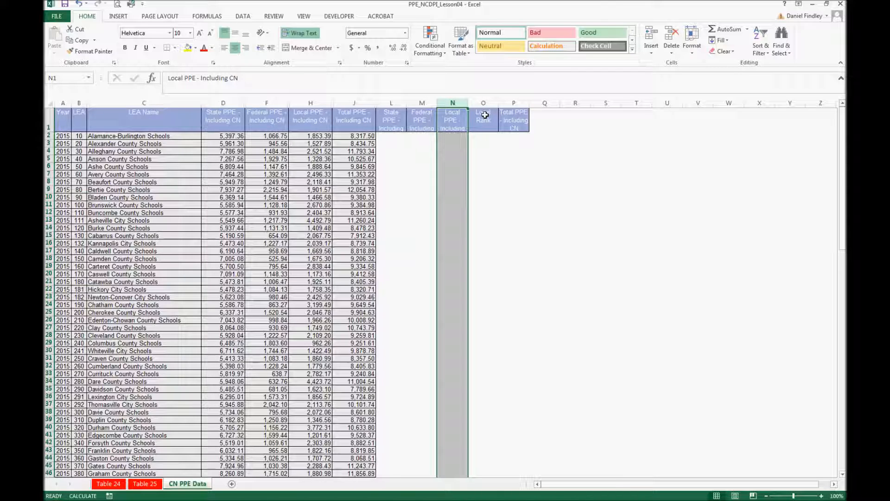
right_click(483, 103)
left_click(499, 181)
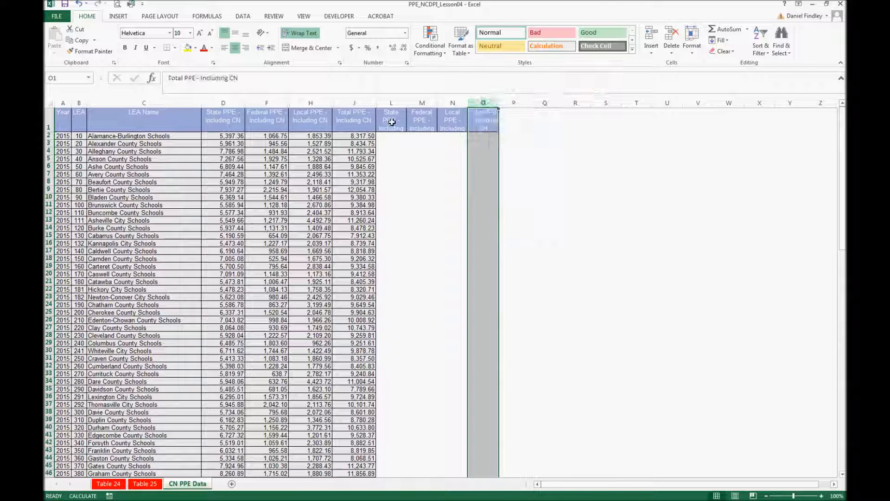
left_click_drag(391, 102, 465, 102)
left_click(379, 122)
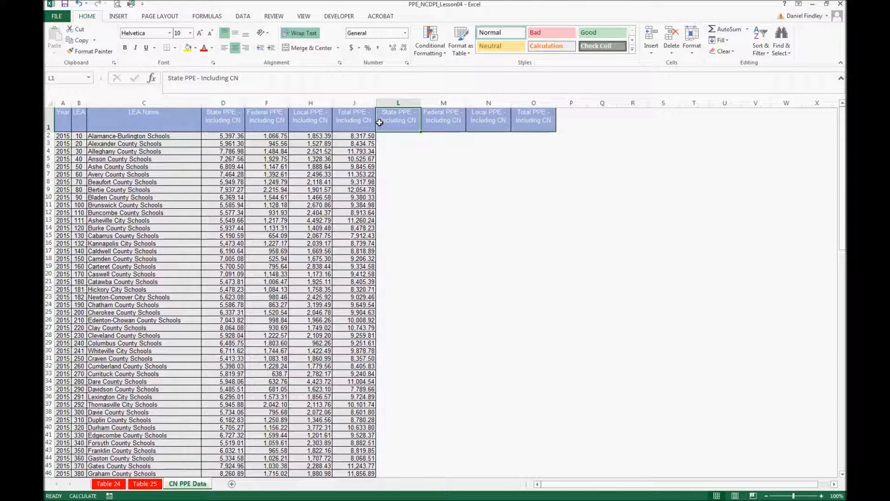
- Change the header in L1 to "State PPE - Excluding CN"
double_click(387, 120)
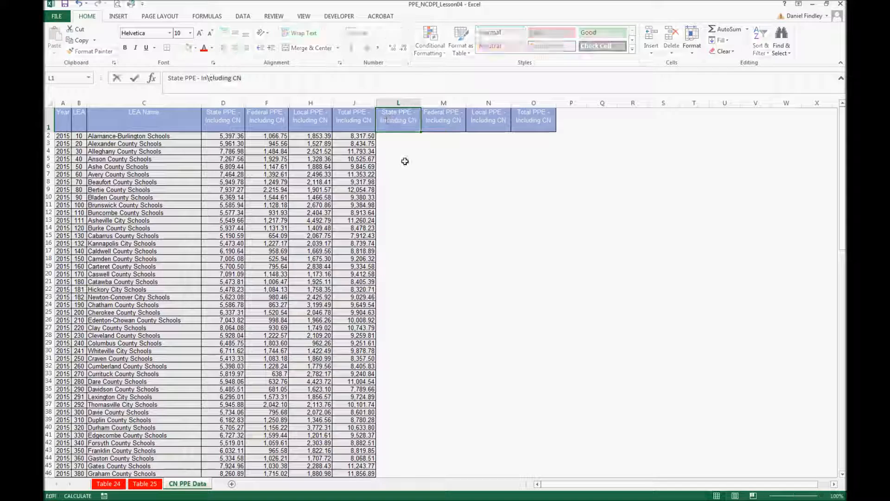
key("BackSpace")
key("BackSpace")
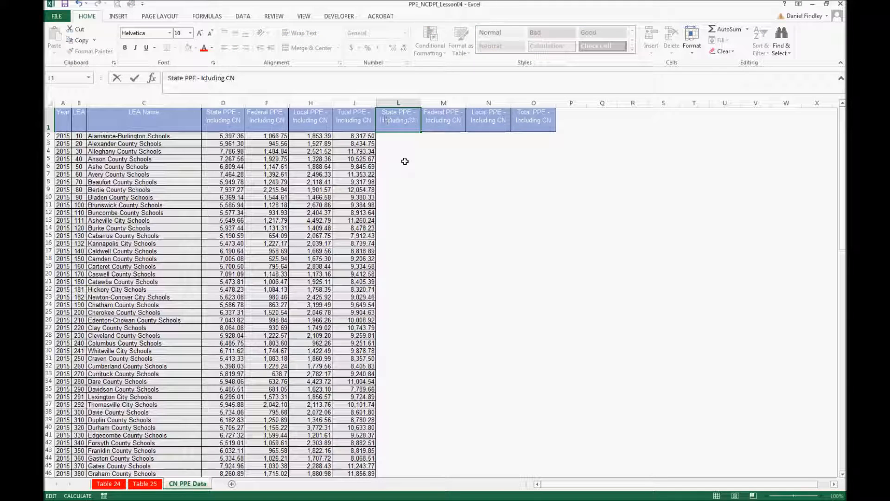
type("Ex")
key("Return")
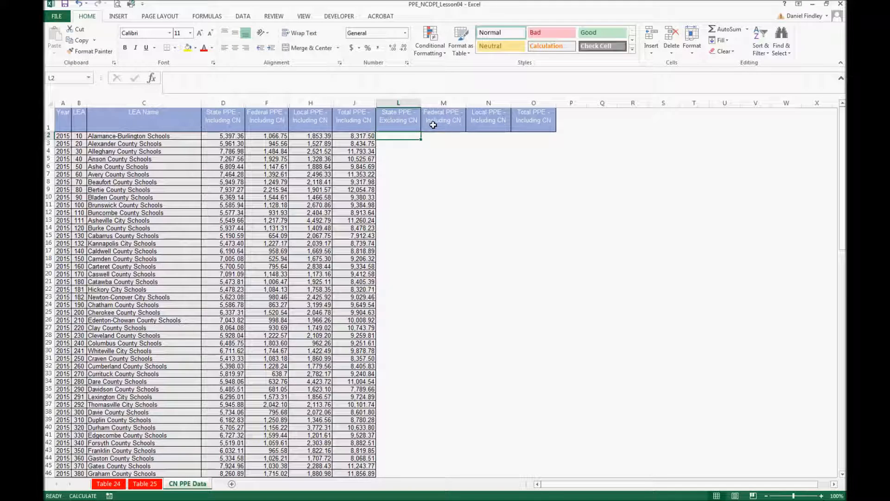
- Change the header in M1 to "Federal PPE - Excluding CN"
left_click(435, 121)
left_click(212, 77)
key("BackSpace")
key("BackSpace")
type("E")
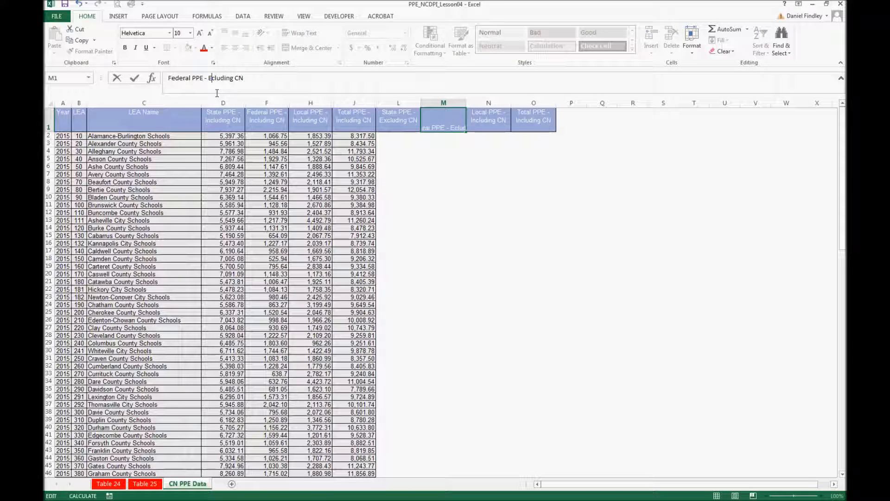
type("x")
key("Return")
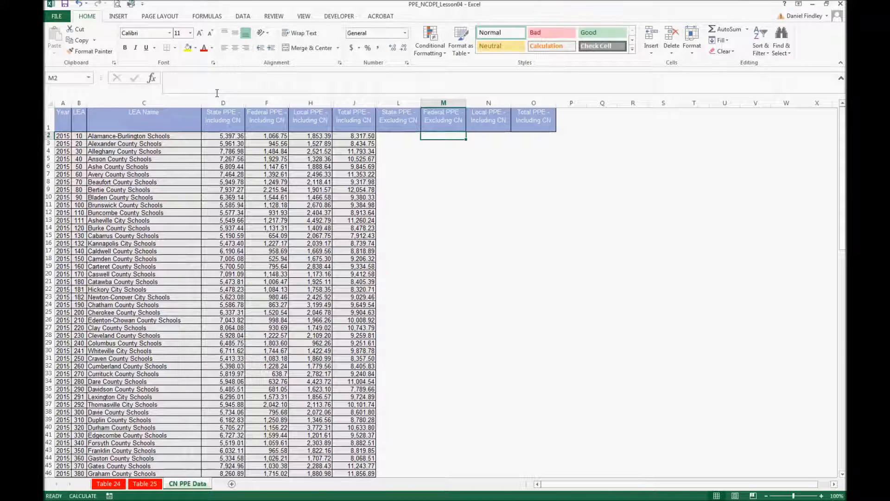
- Change the header in N1 to "Local PPE - Excluding CN"
key("Up")
key("Right")
left_click(204, 78)
key("BackSpace")
key("BackSpace")
type("Ex")
key("Return")
- Change the header in O1 to "Total PPE - Excluding CN" and reduce the height of header row 1 slightly
key("Up")
key("Right")
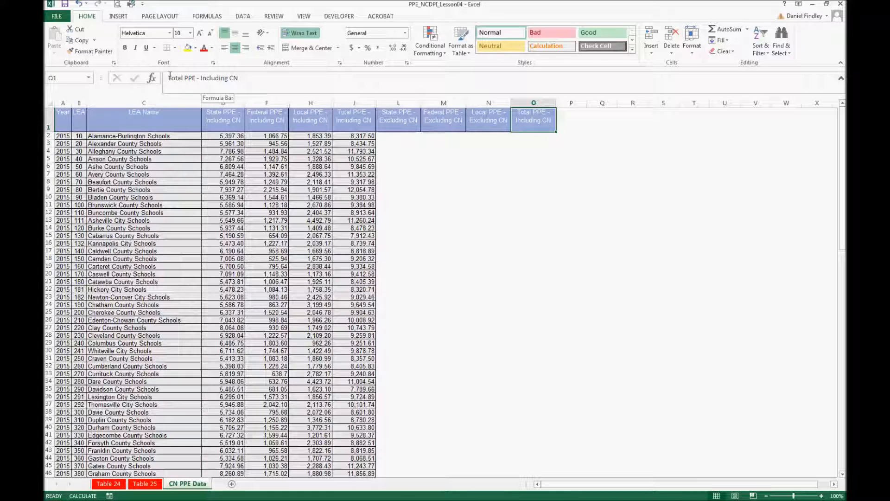
left_click(207, 78)
key("BackSpace")
key("BackSpace")
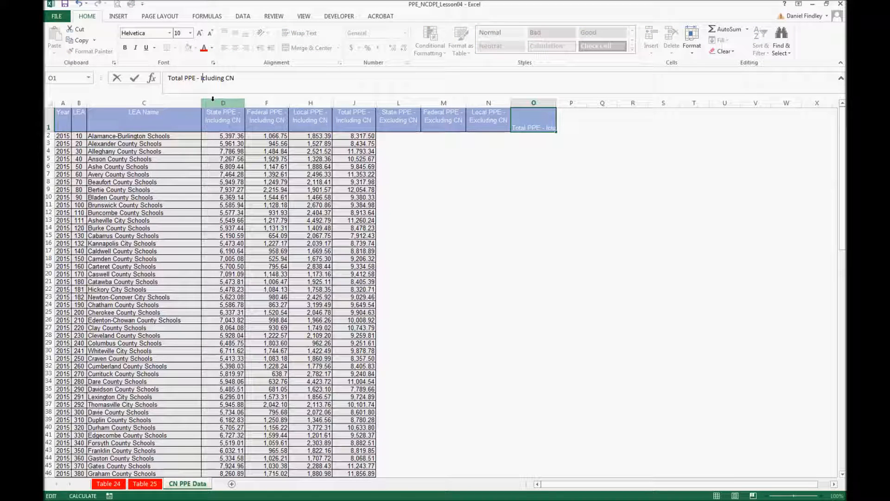
type("Ex")
key("Return")
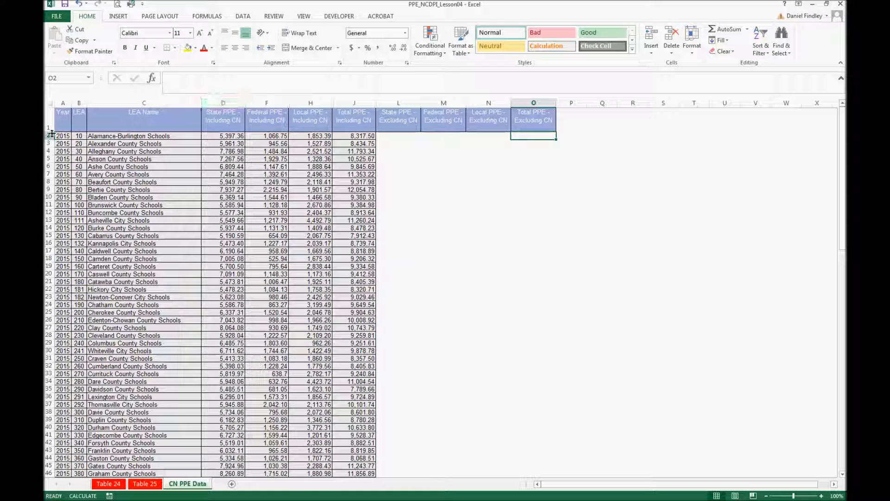
left_click_drag(52, 133, 51, 127)
left_click(381, 132)
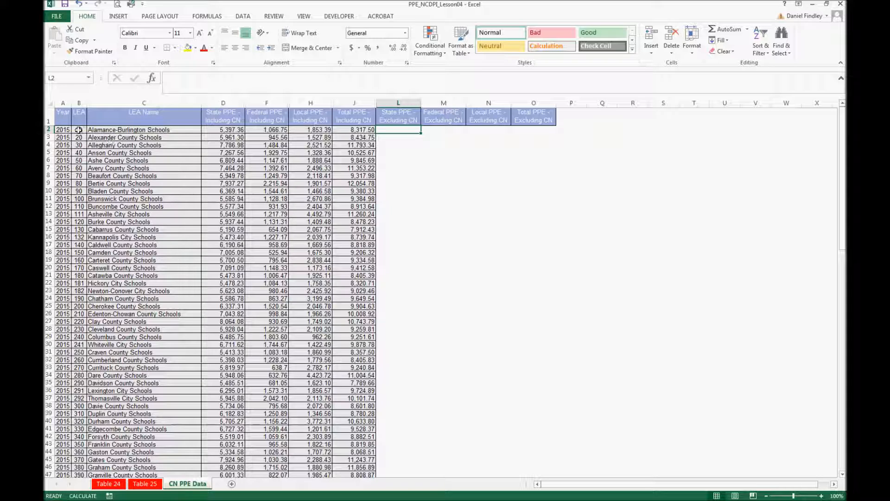
left_click(79, 103)
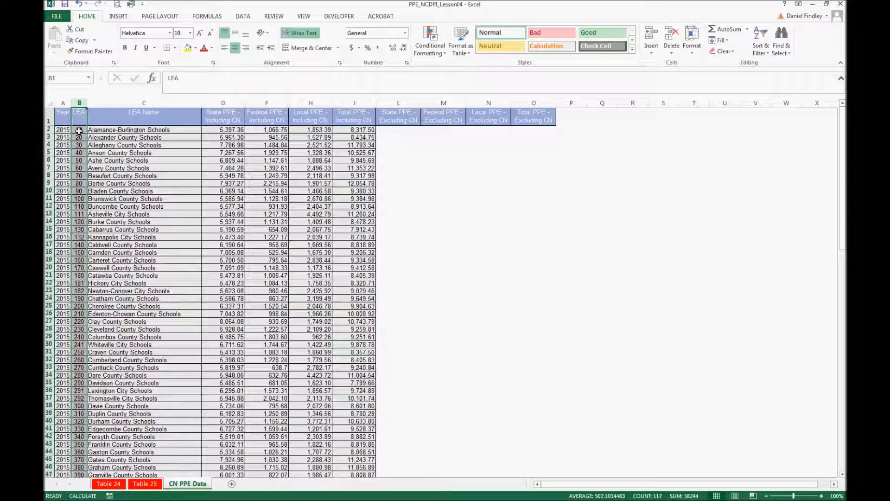
key("Down")
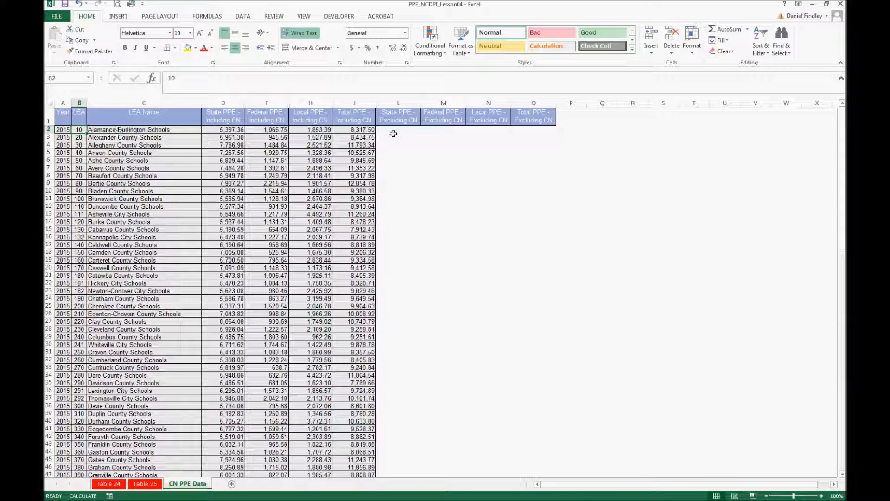
left_click(398, 131)
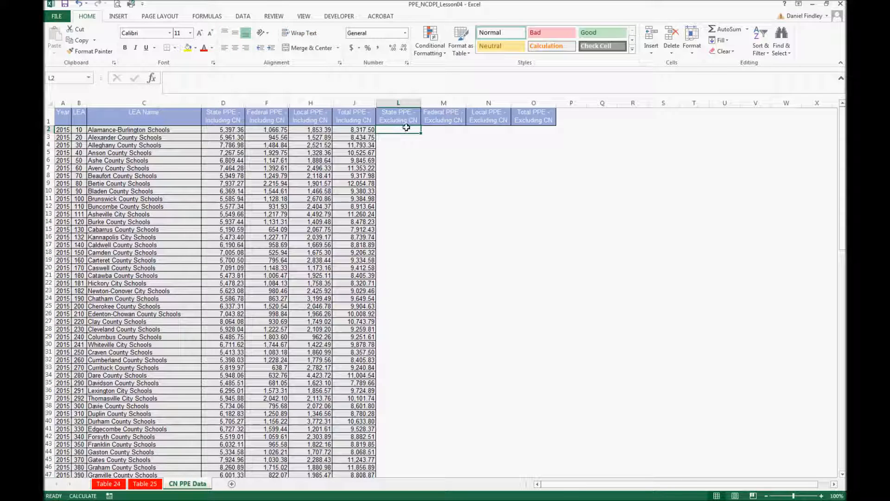
left_click(527, 128)
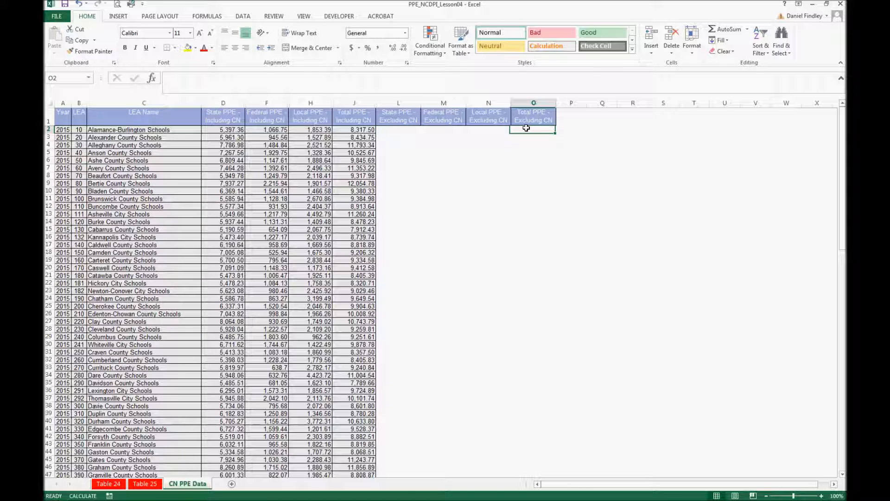
- Enter =VLOOKUP(B2,'Table 25'!B:K,3,FALSE) in L2 to look up the State PPE by LEA number from the Table 25 sheet
left_click(401, 129)
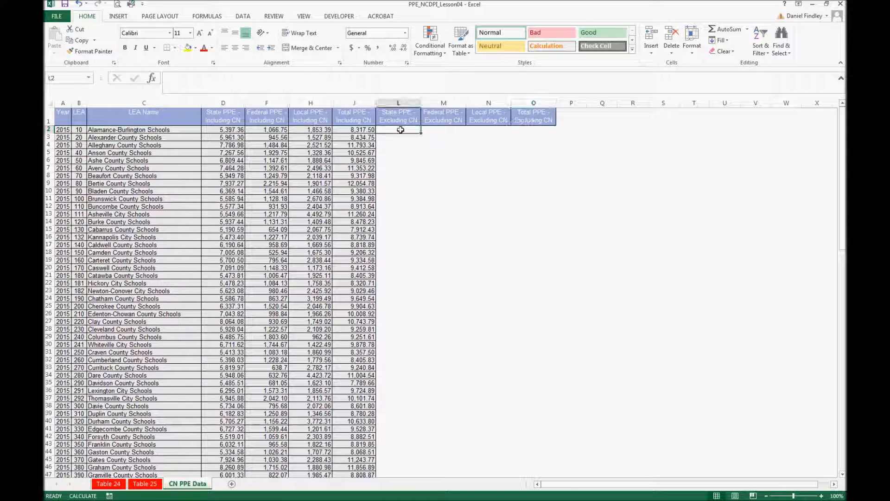
type("=VLOOKUP(")
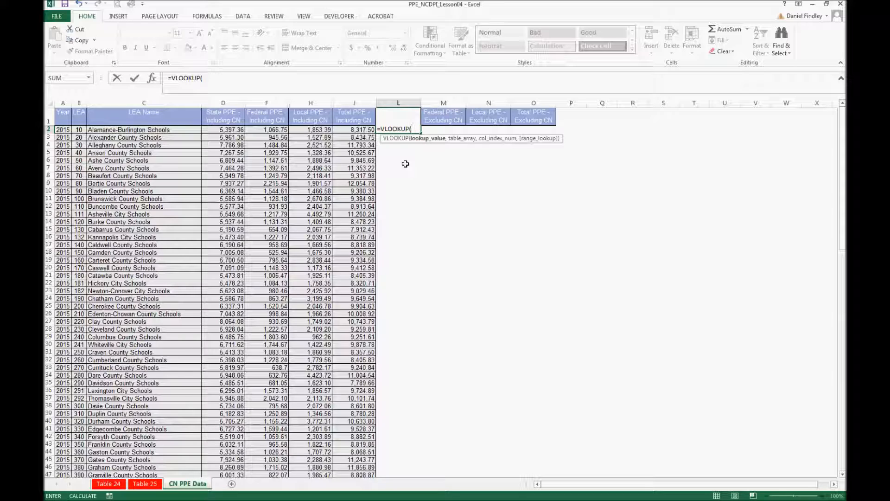
left_click(83, 131)
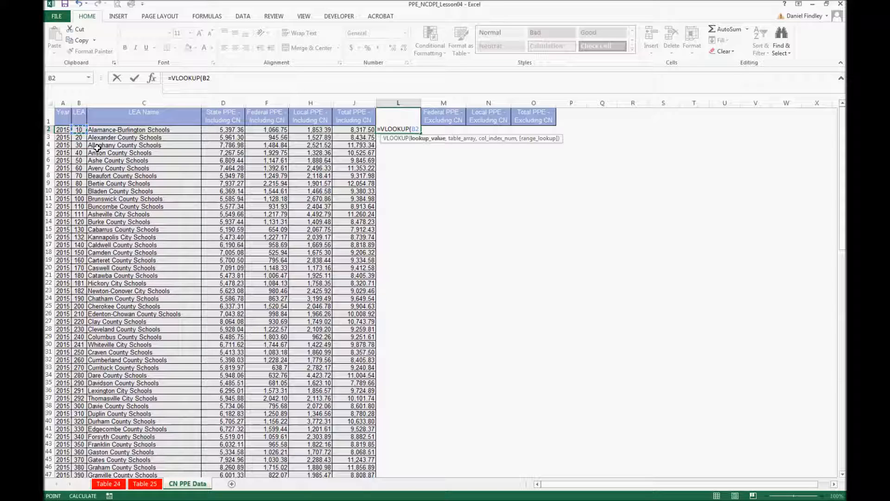
type(",")
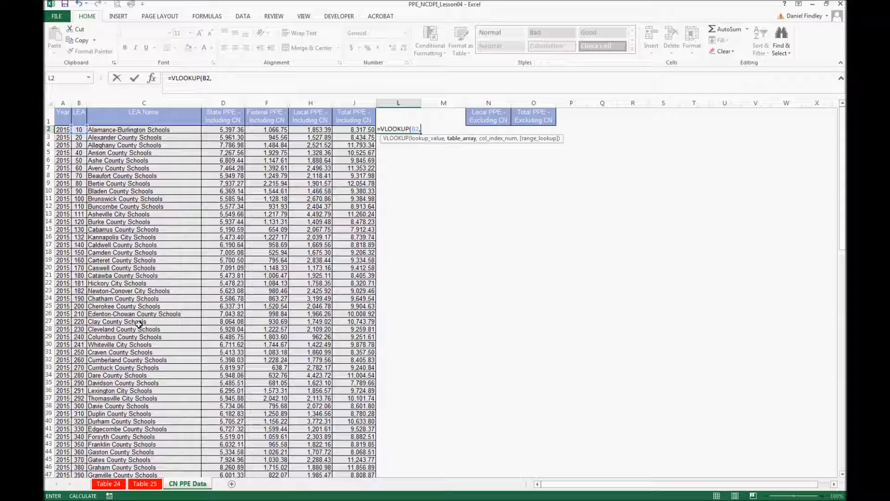
left_click(145, 484)
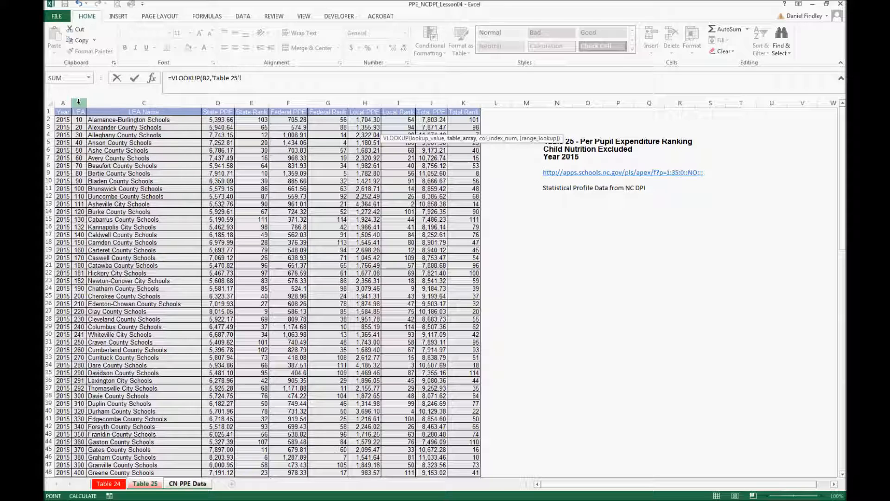
left_click_drag(78, 102, 455, 99)
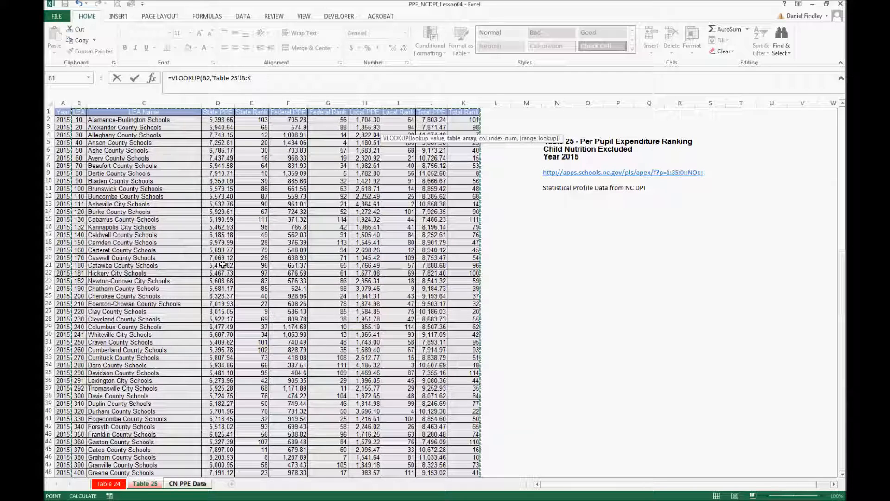
type(",3")
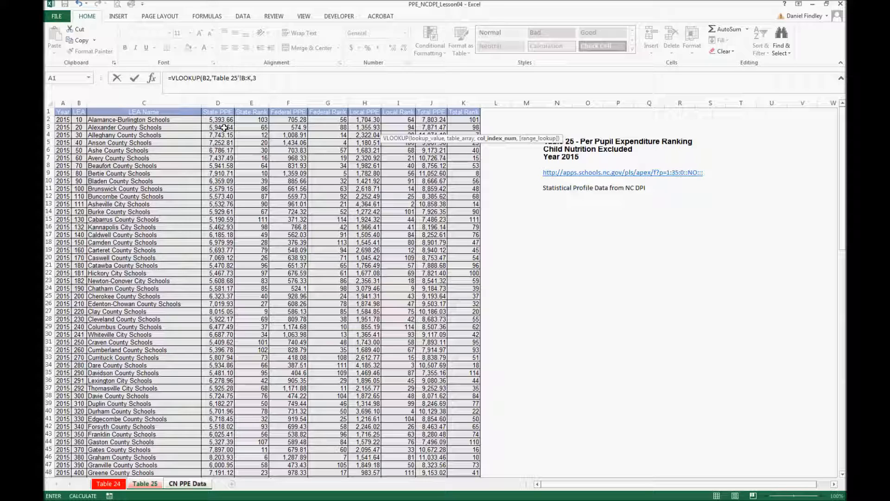
type(",f")
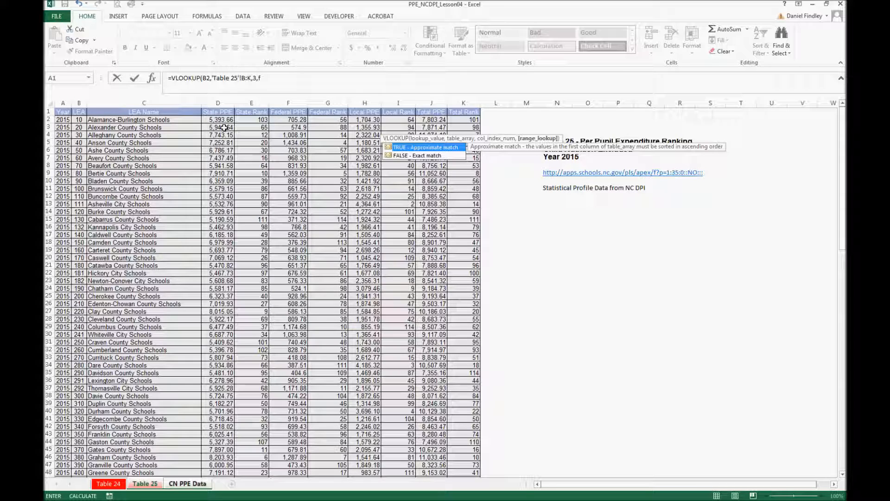
type("alse)")
key("Return")
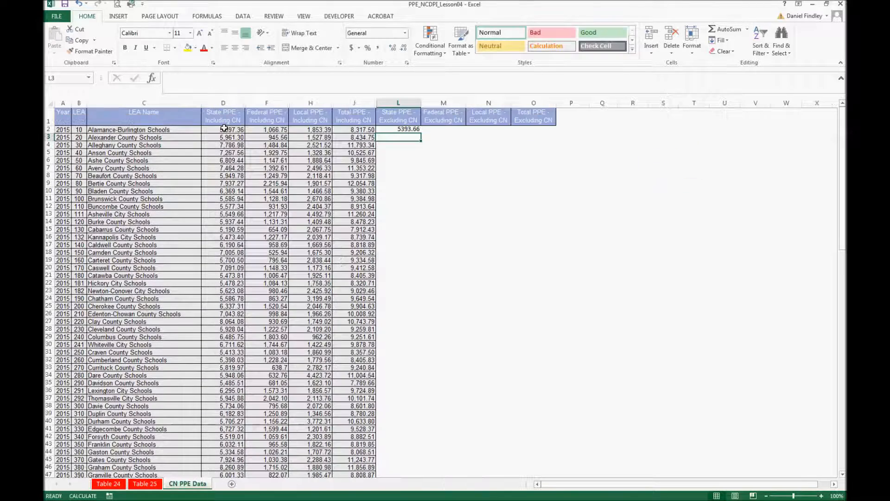
- Fill the VLOOKUP formula in L2 down column L for all listed school systems
left_click(408, 129)
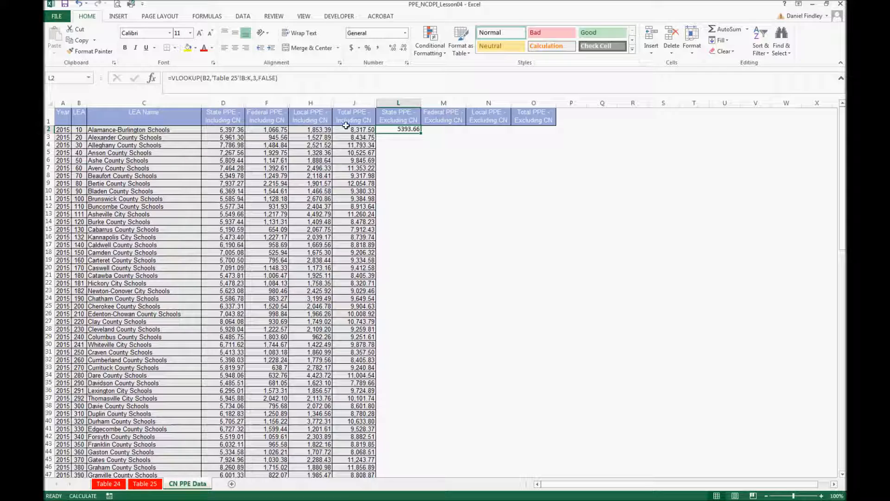
double_click(420, 134)
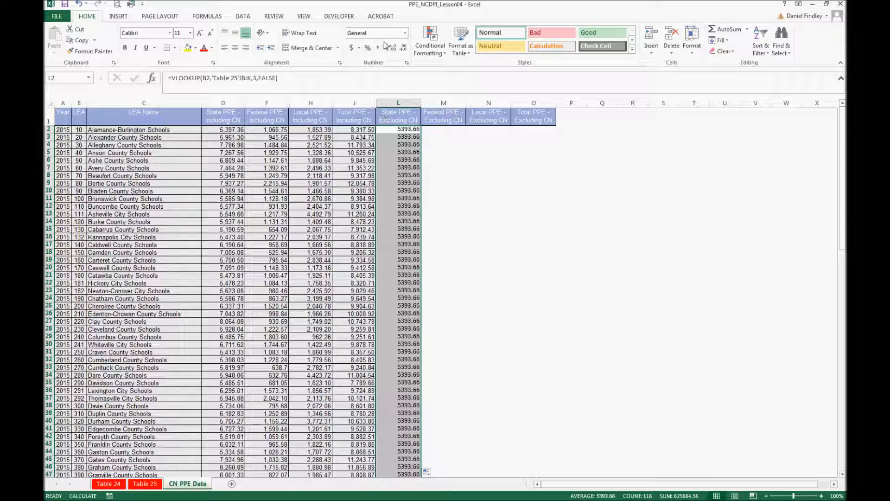
- Recalculate the workbook to refresh the VLOOKUP results in column L and set the calculation mode to Automatic
left_click(243, 17)
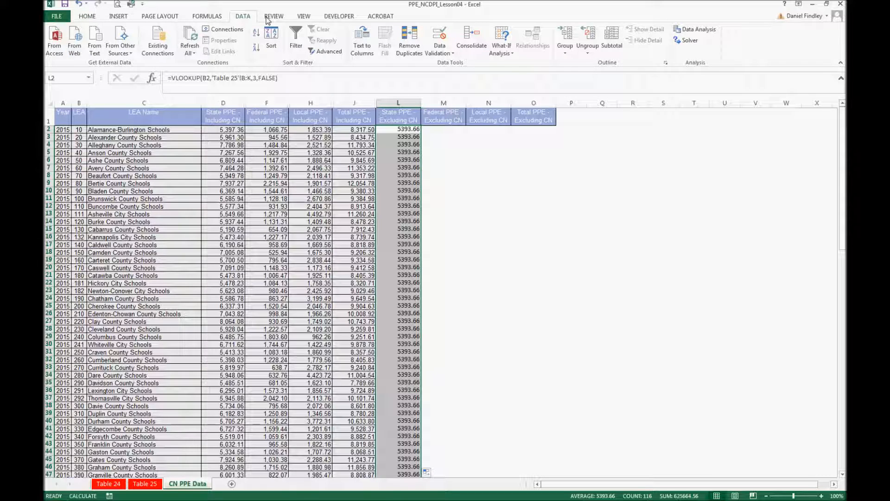
left_click(404, 130)
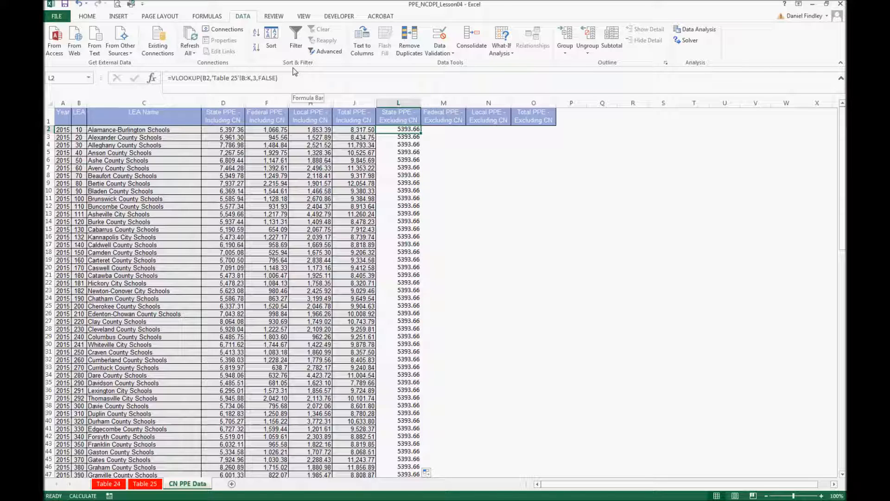
left_click(204, 16)
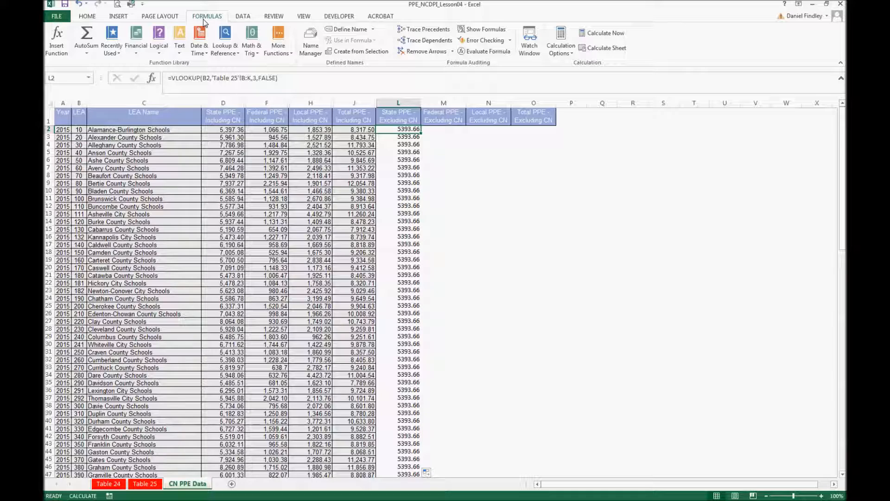
left_click(605, 37)
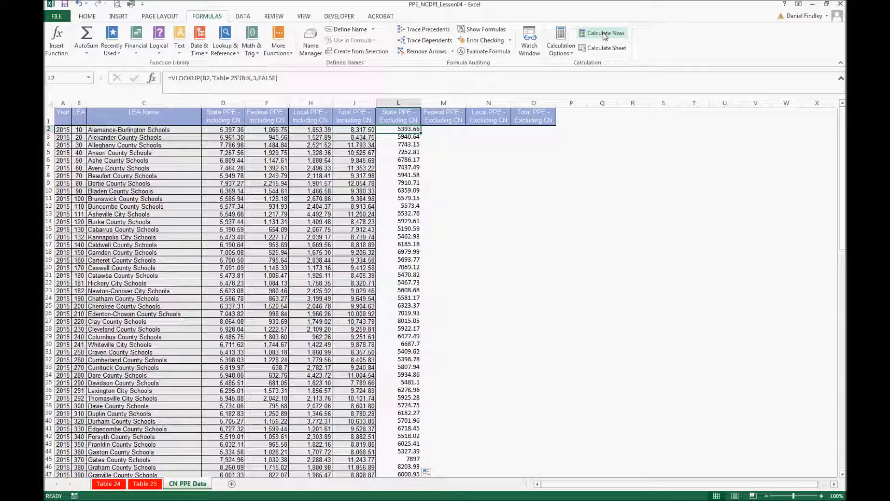
left_click(569, 52)
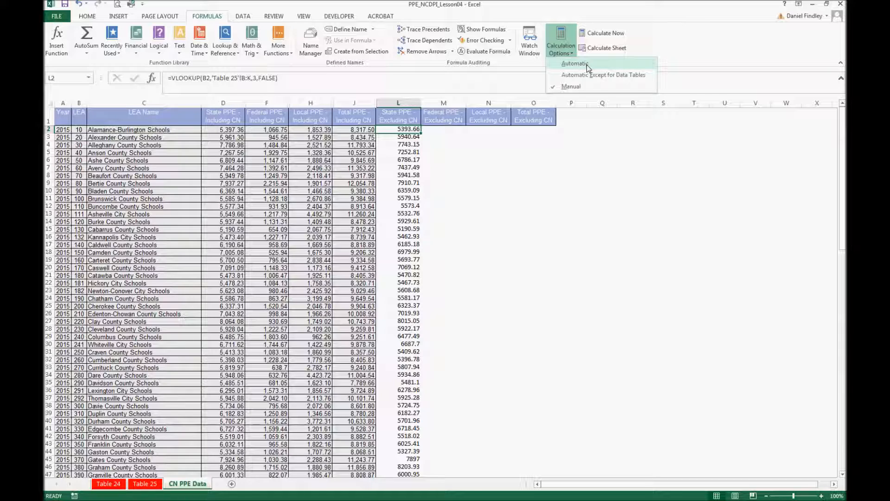
left_click(586, 65)
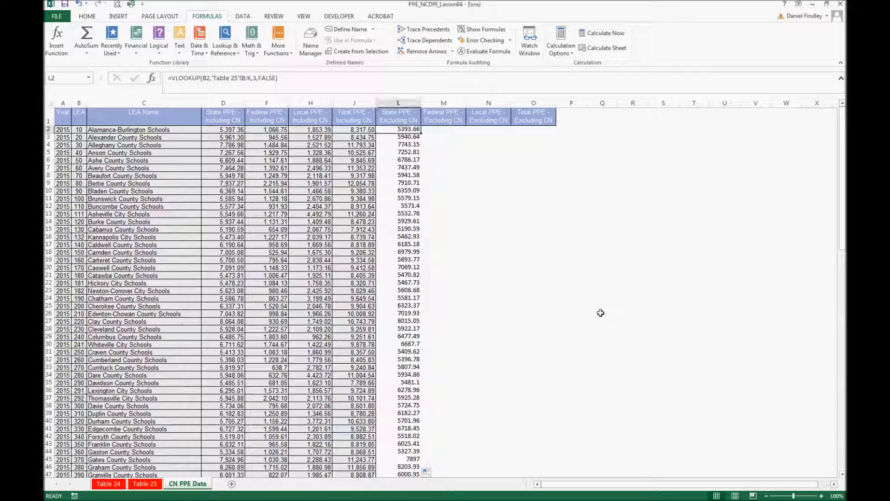
- Enter =VLOOKUP(B2,'Table 25'!B:K,5,FALSE) in M2 to look up the Federal PPE by LEA number from the Table 25 sheet
key("Right")
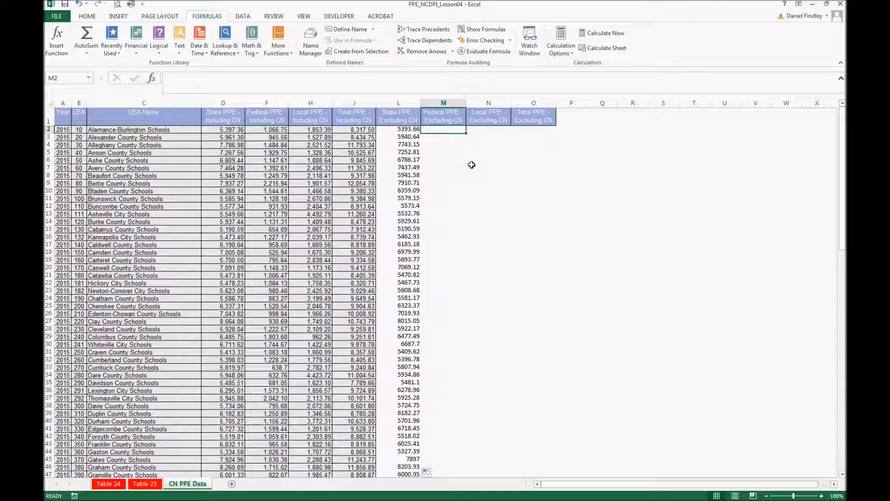
type("=vl")
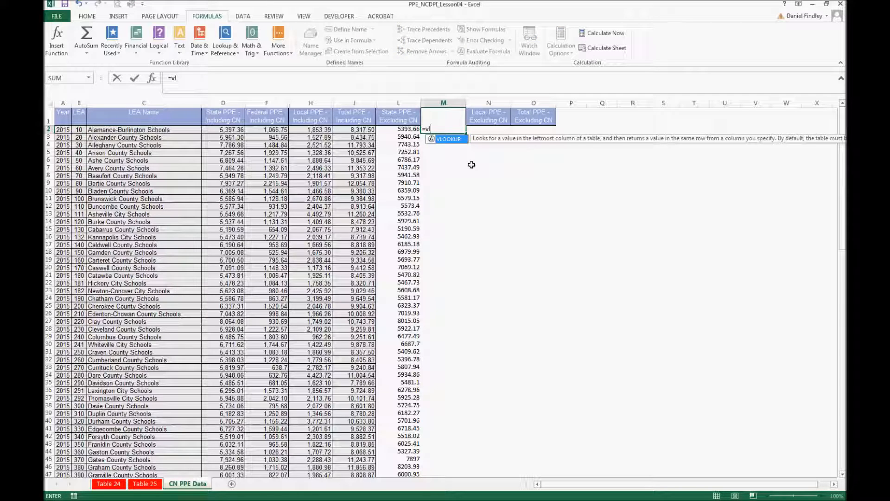
key("Tab")
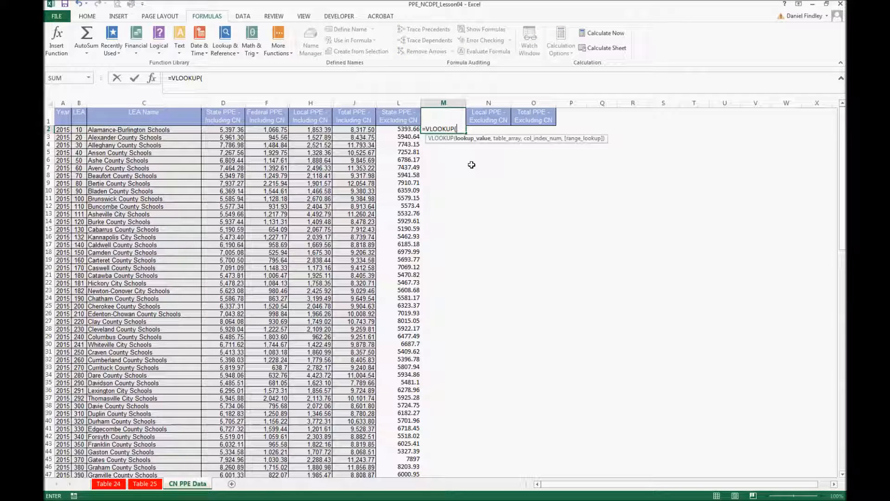
left_click(78, 130)
type(",")
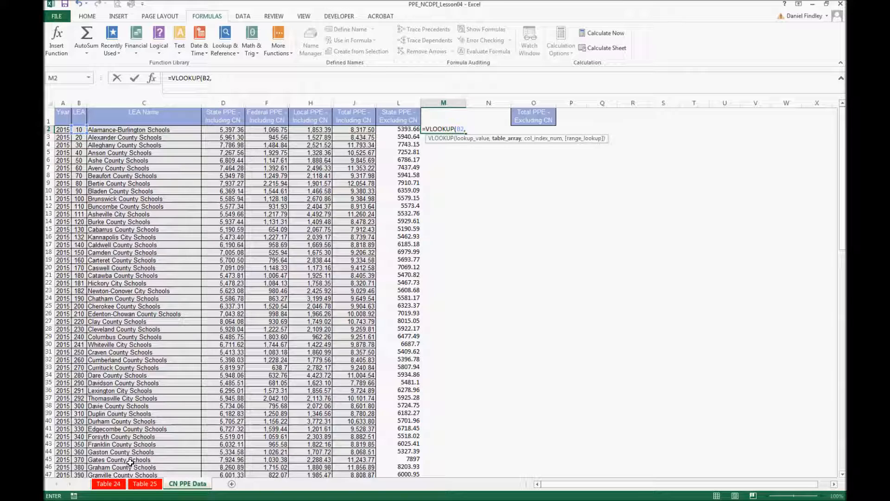
left_click(141, 484)
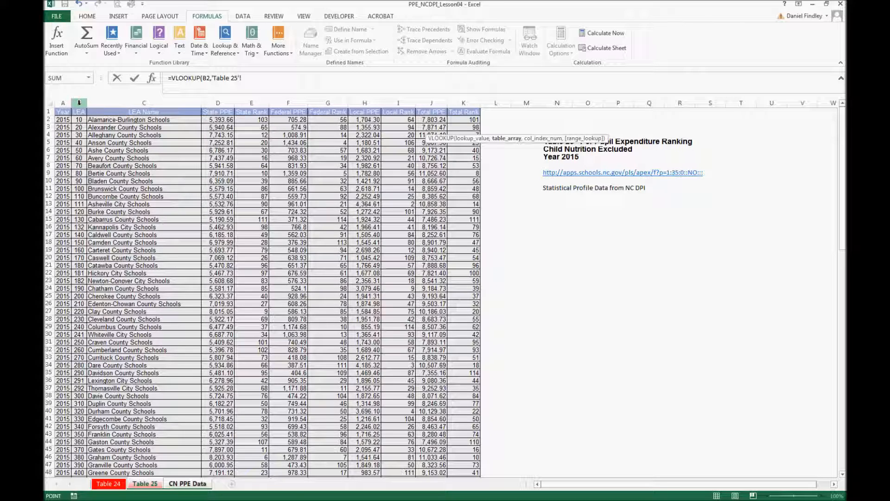
left_click_drag(79, 103, 461, 105)
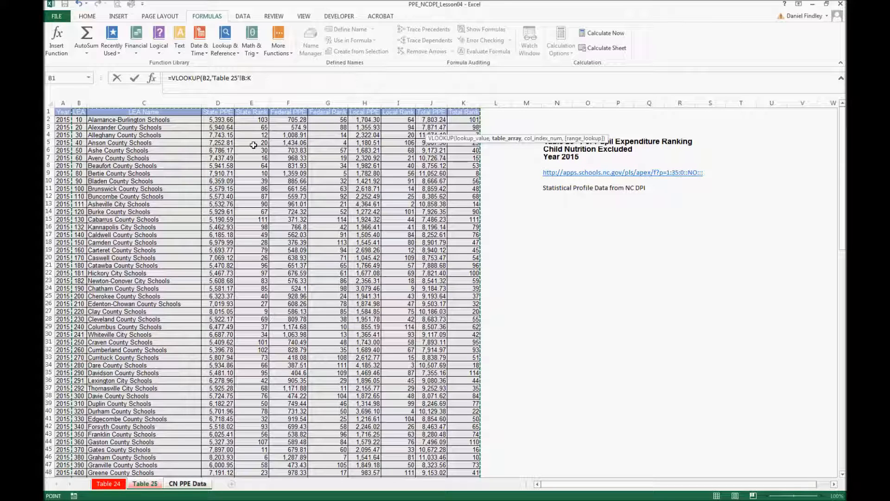
left_click(279, 80)
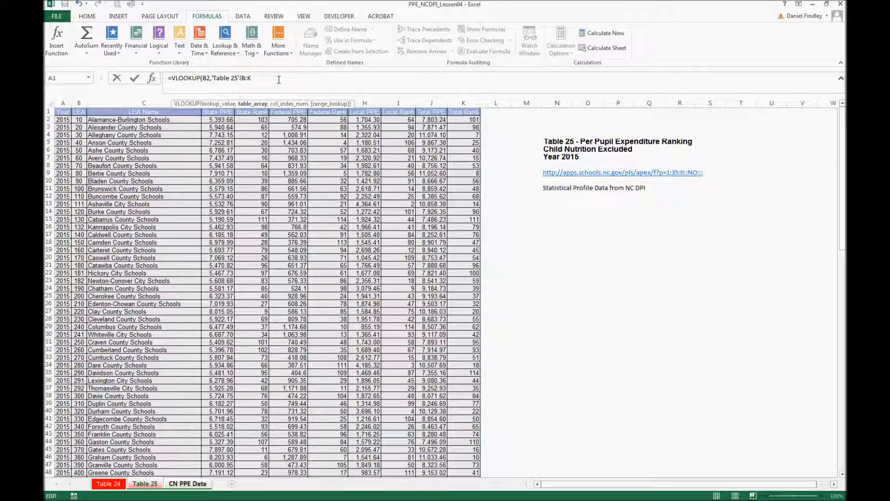
type(",5,f")
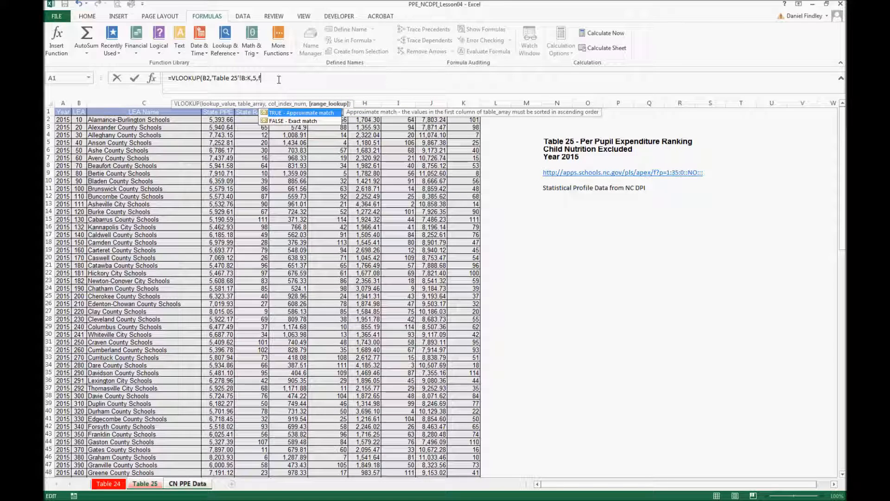
type("alse)")
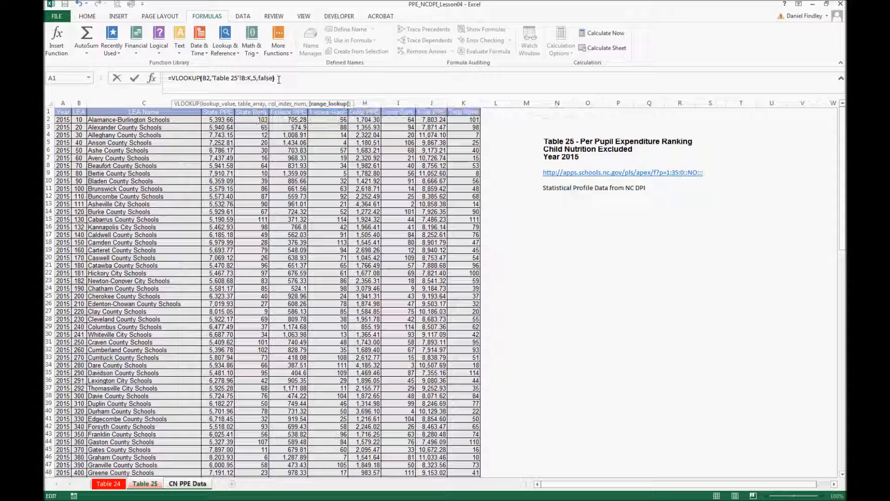
key("Return")
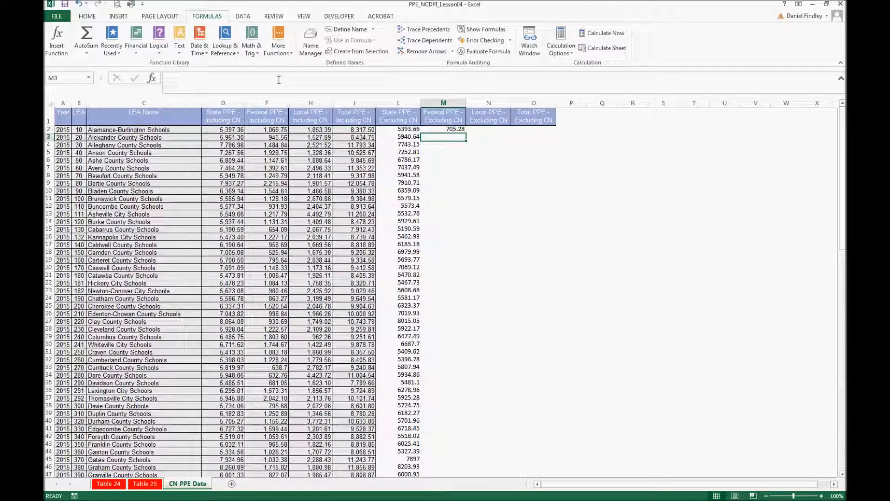
- Fill the VLOOKUP formula in M2 down column M and check that it reaches the STATE TOTAL row
left_click(441, 131)
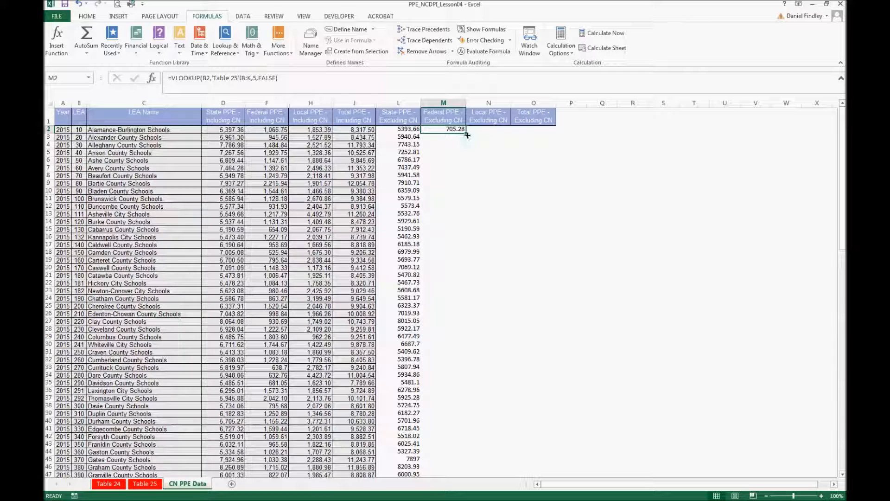
double_click(467, 135)
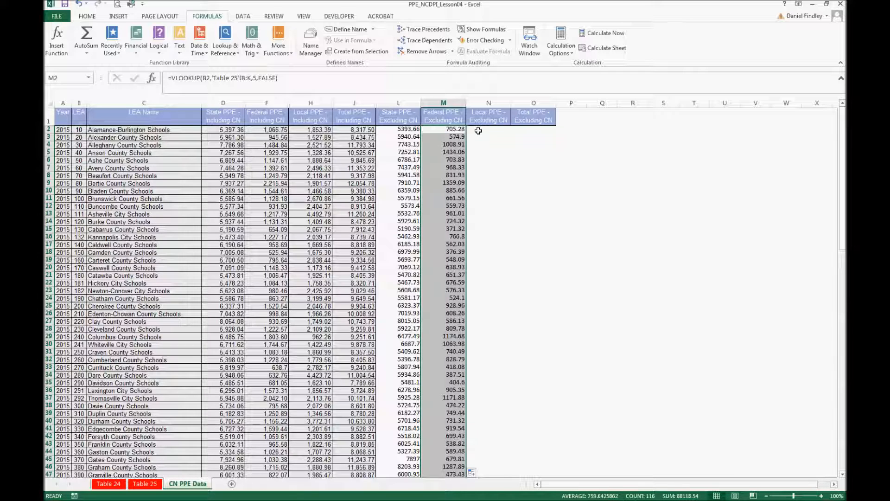
left_click_drag(843, 160, 843, 362)
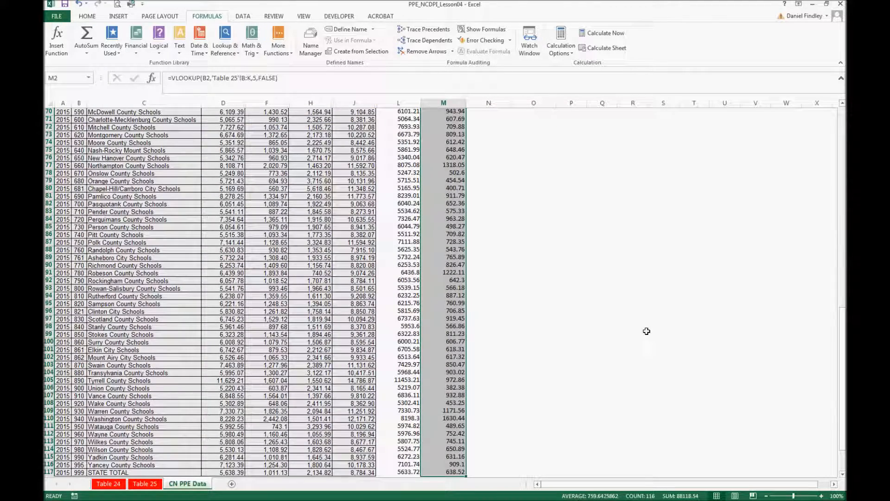
scroll(602, 367, "down", 2)
left_click_drag(841, 371, 840, 153)
- Enter =VLOOKUP(B2,'Table 25'!B:K,7,FALSE) in N2 for the Local PPE and fill it down column N for all listed school systems
left_click(488, 130)
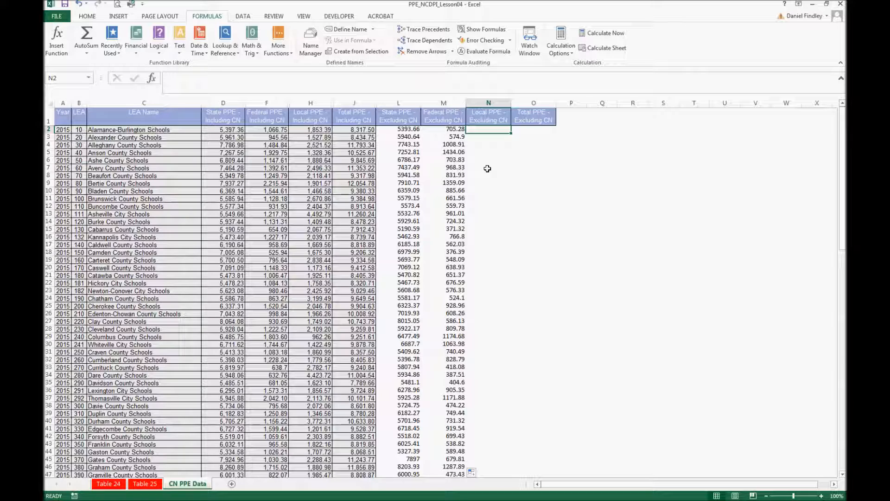
type("=vlookup")
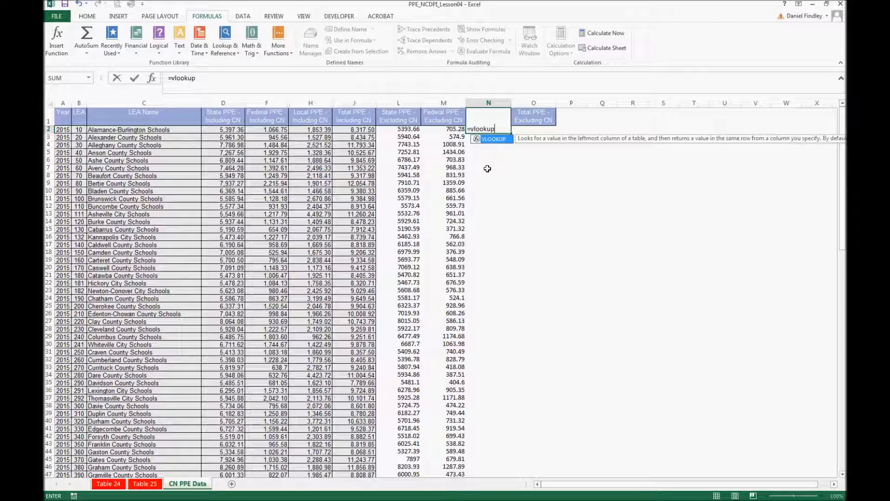
type("(")
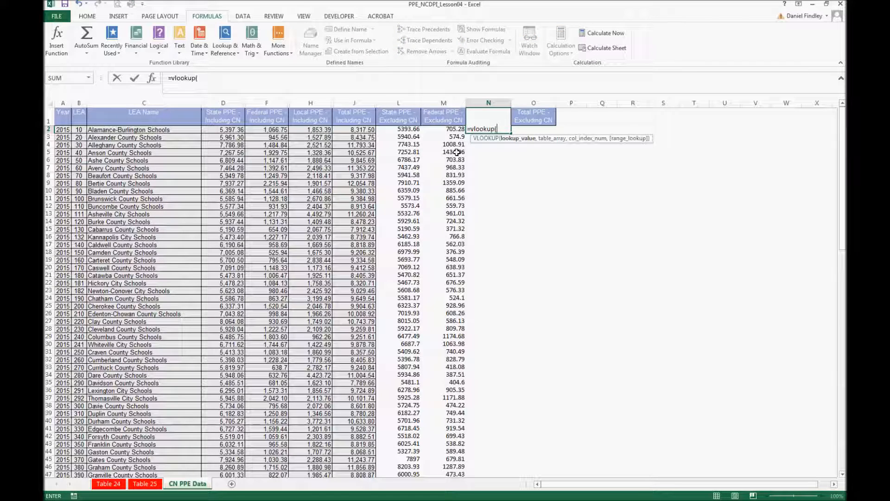
left_click(79, 130)
type(",")
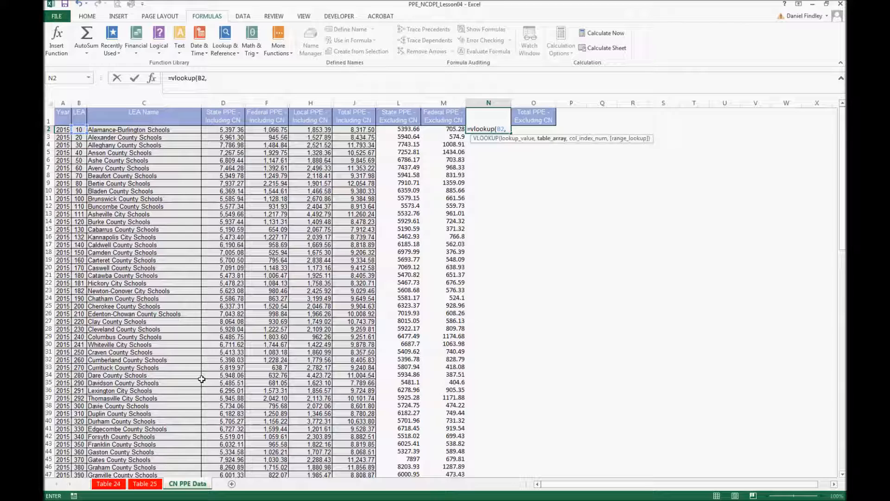
left_click(142, 485)
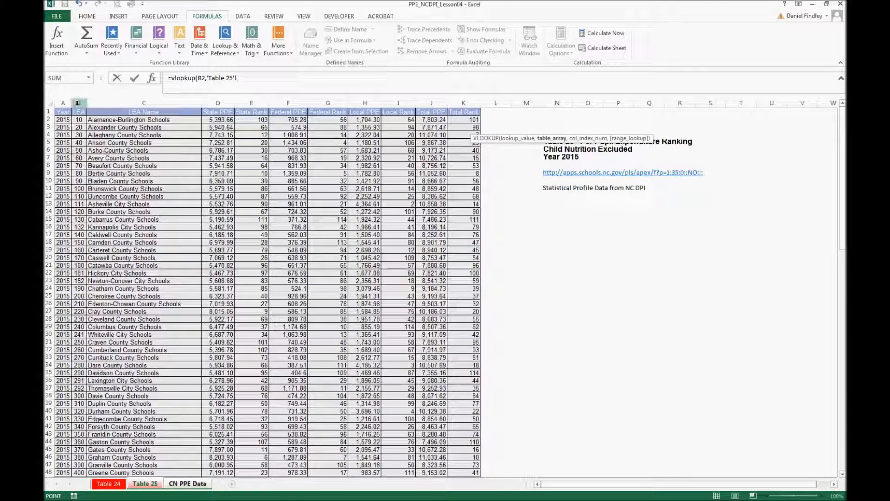
left_click_drag(77, 103, 466, 105)
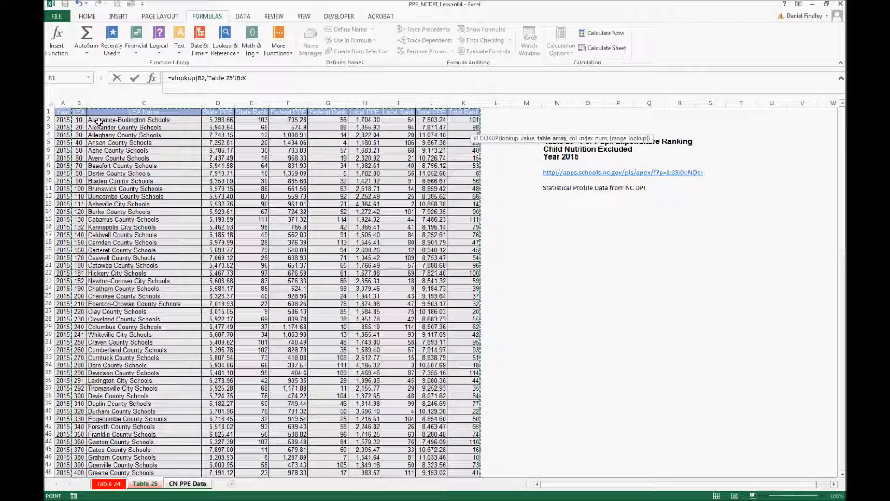
type(",7,fals")
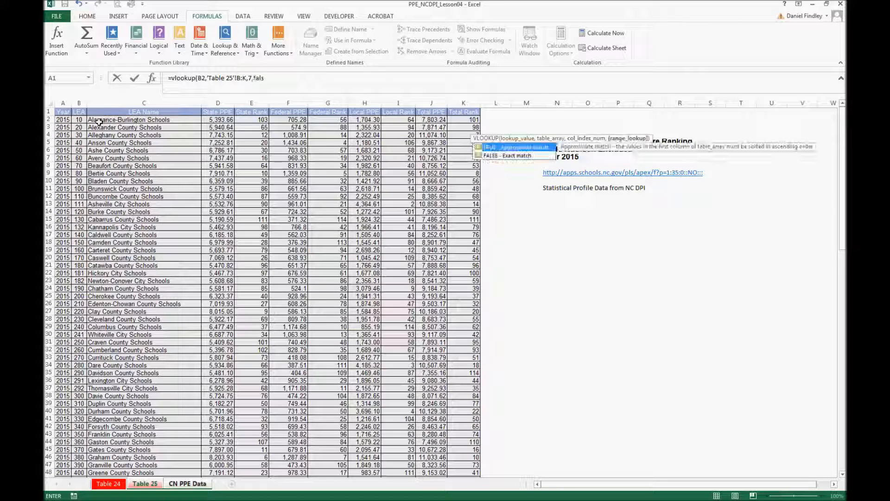
type("e)")
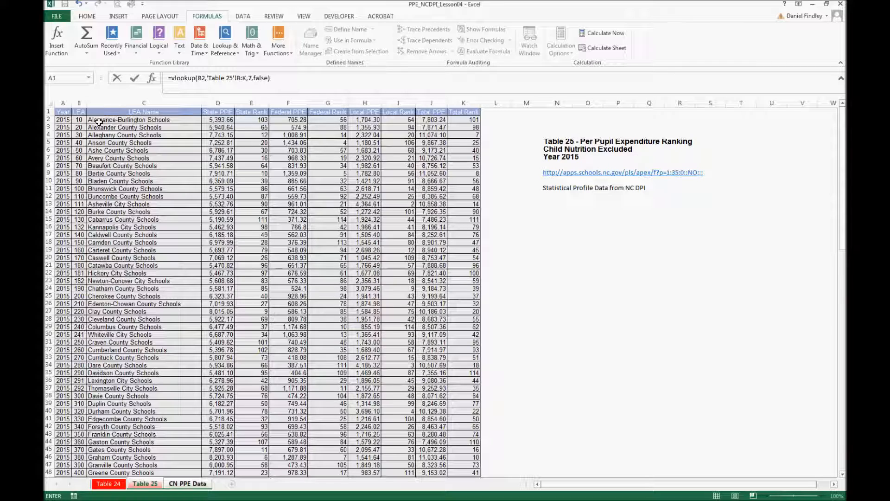
key("Return")
left_click(505, 129)
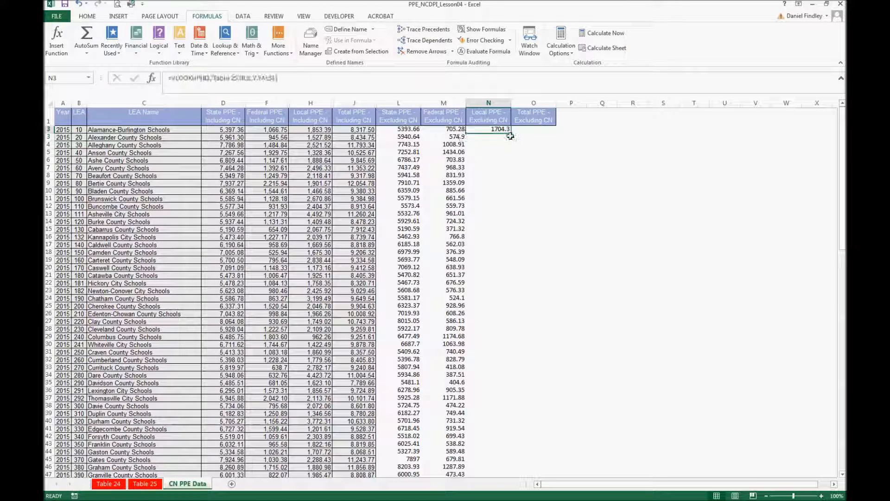
double_click(511, 134)
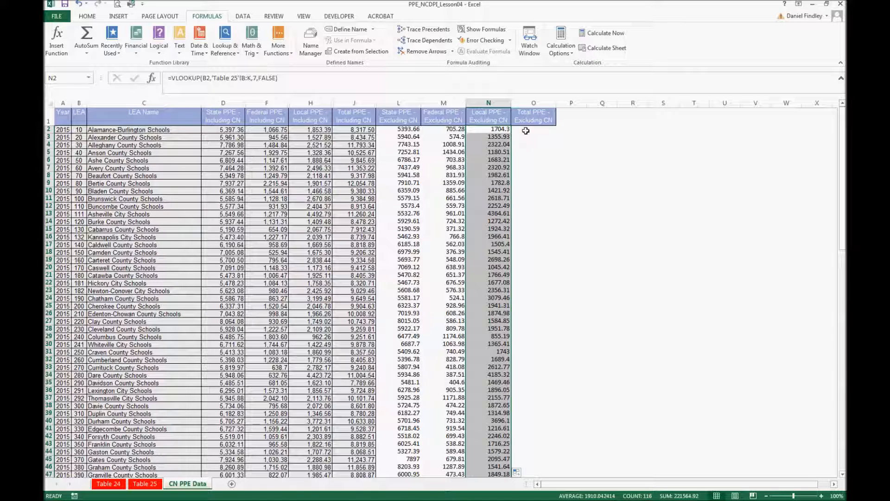
- Enter =VLOOKUP(B2,'Table 25'!B:K,9,FALSE) in O2 for the Total PPE and fill it down column O
key("Right")
type("=")
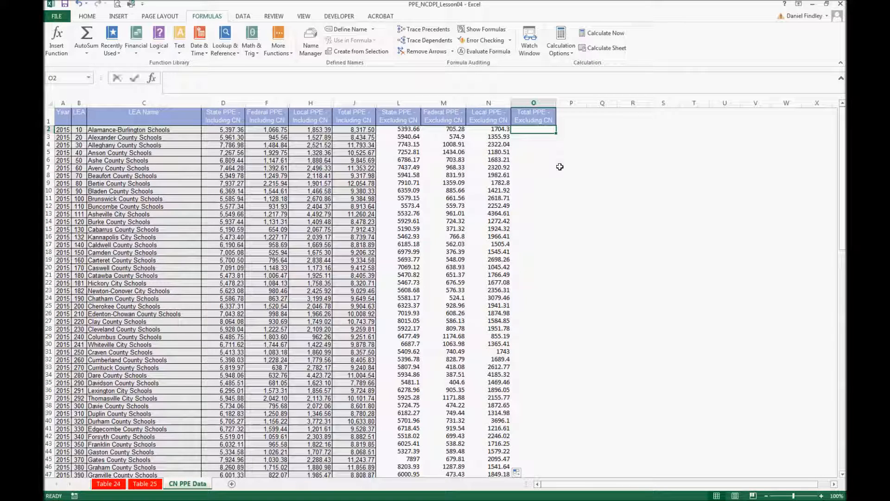
type("=vlook")
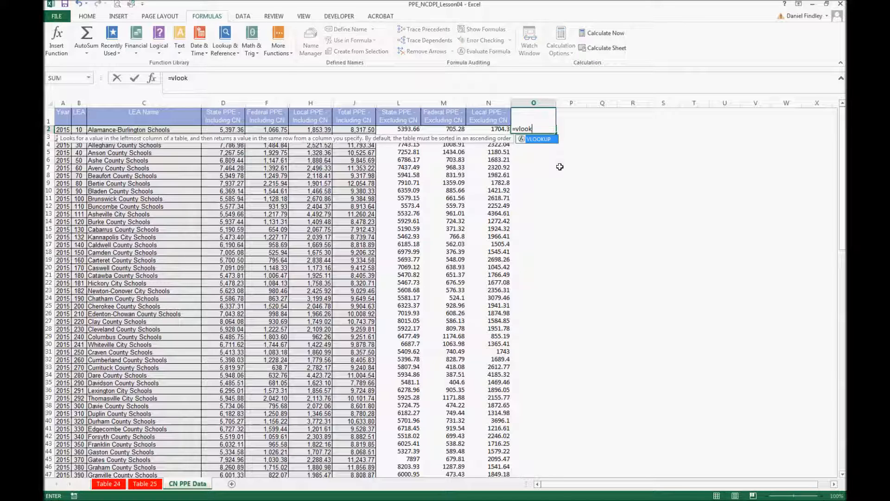
type("up(")
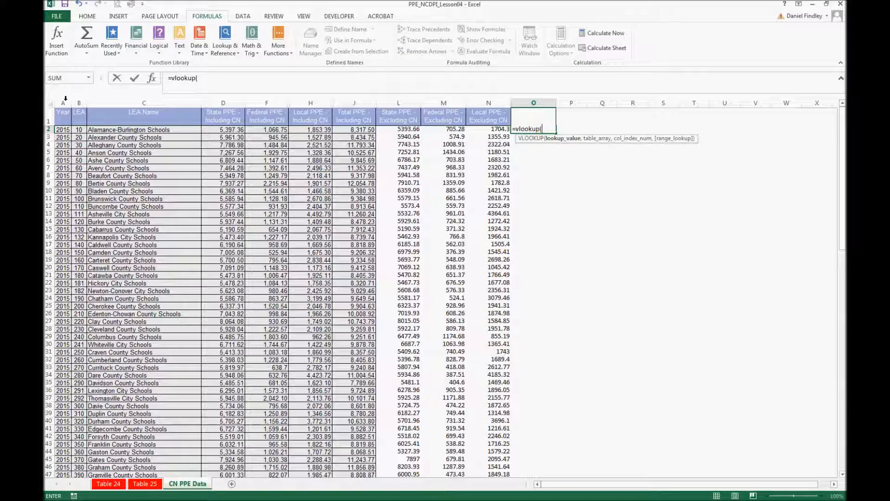
left_click(79, 130)
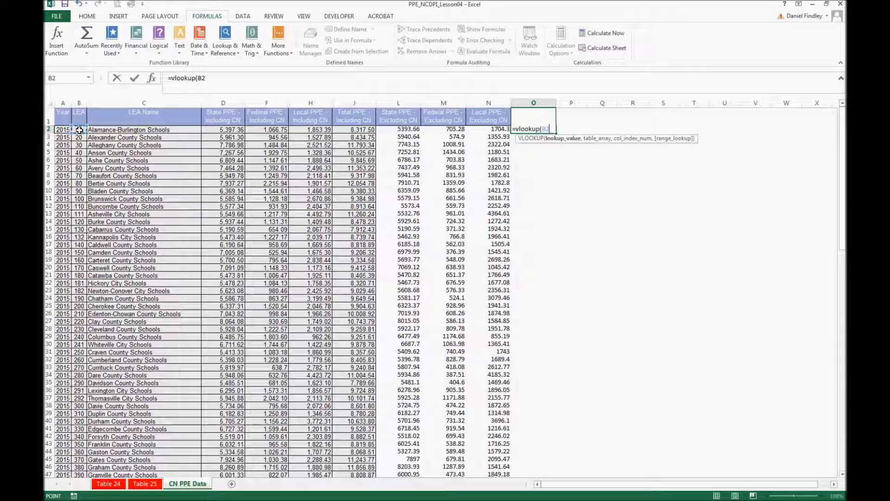
type(",")
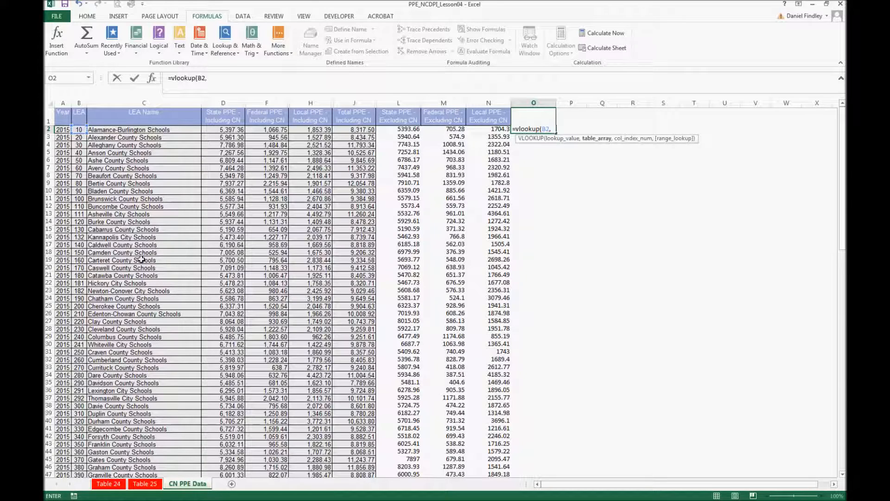
left_click(143, 484)
left_click_drag(78, 102, 461, 99)
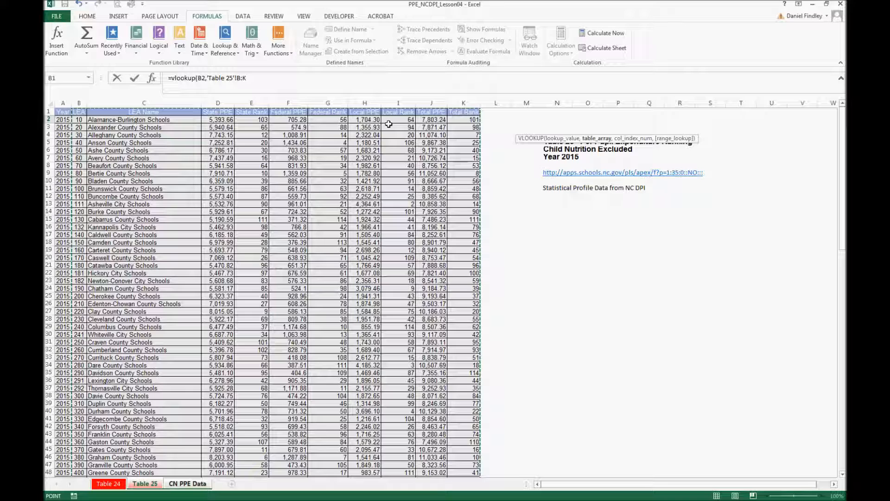
type(",")
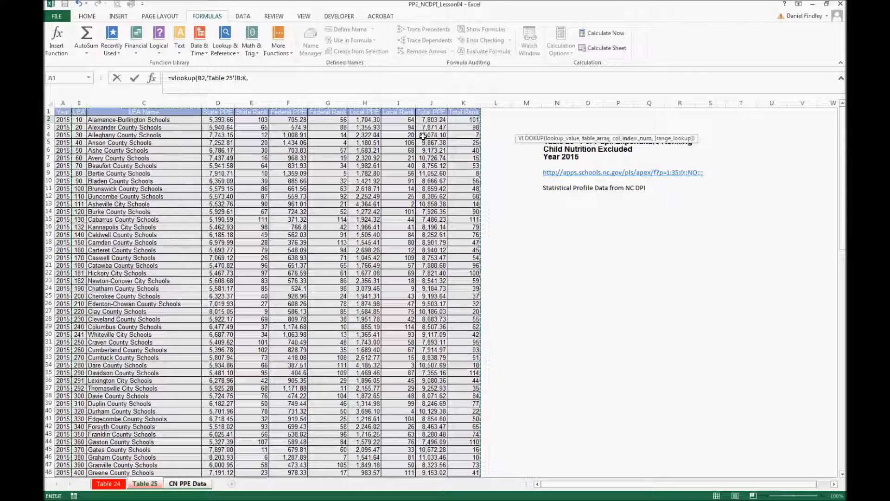
type("9,false)")
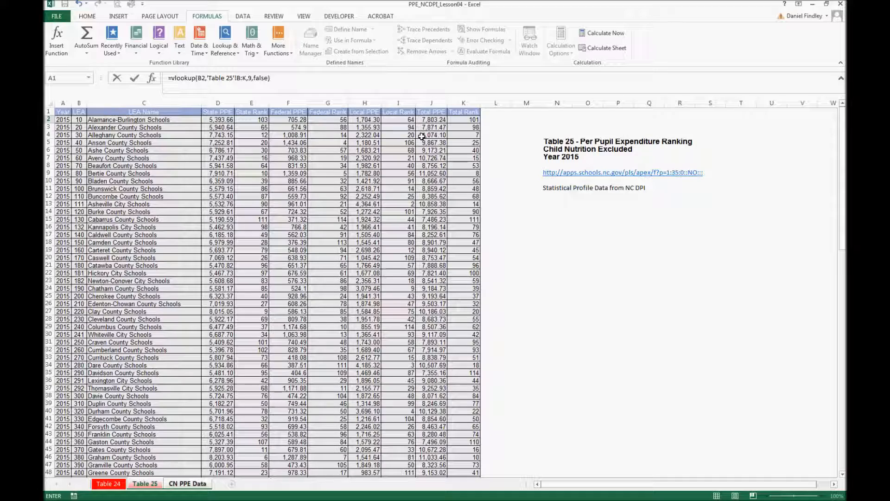
key("Return")
key("Up")
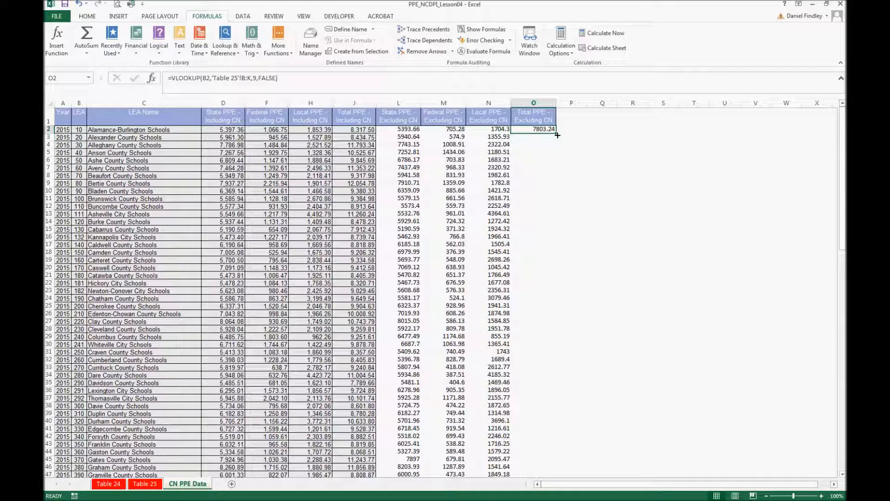
double_click(557, 134)
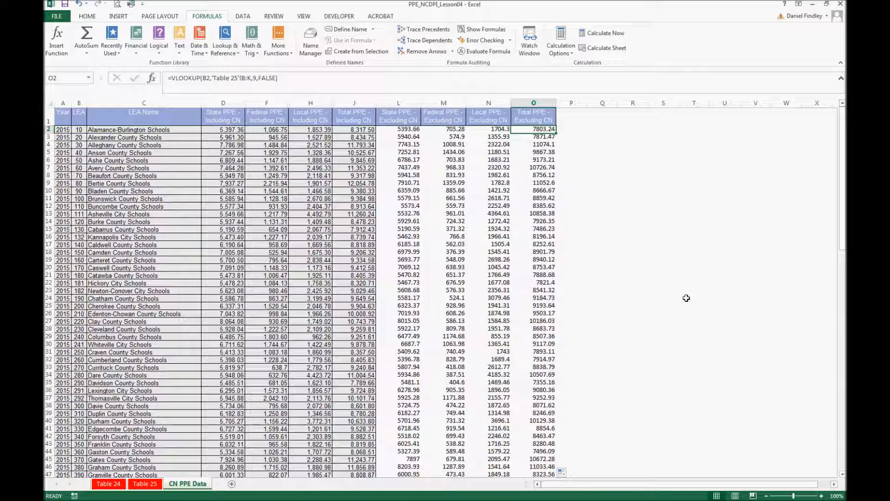
- Add the column heading "CN PPE - State" in P1, correcting the misspelled PPE abbreviation
key("Up")
key("Right")
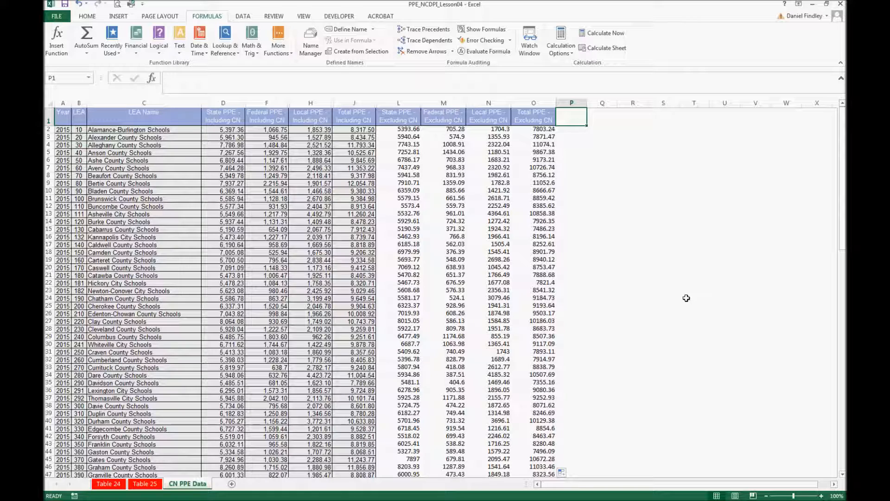
type("CN")
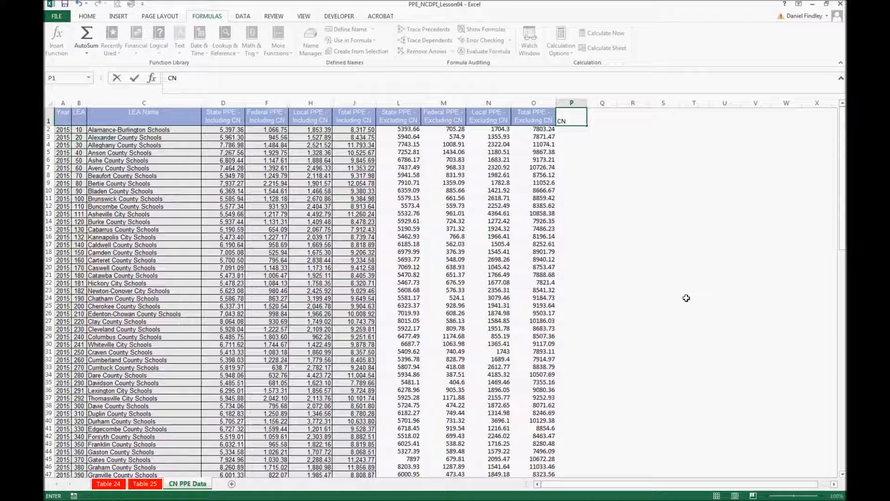
type(" PEE - State")
key("Return")
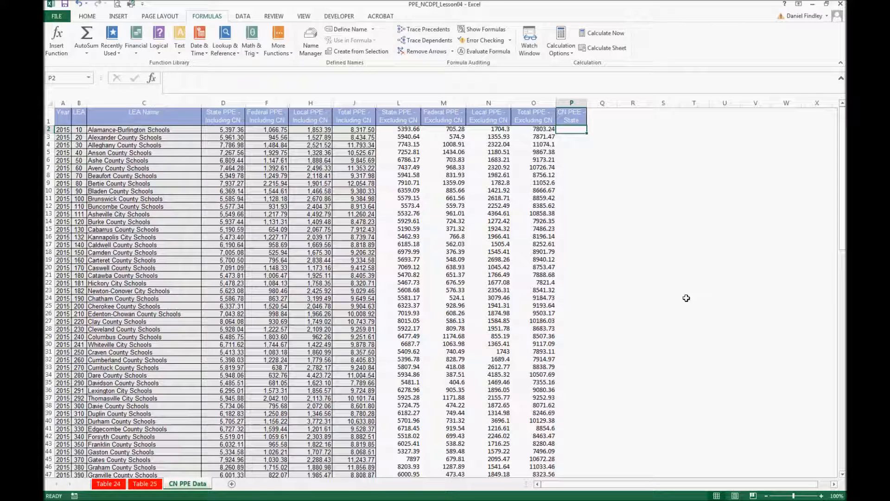
key("Up")
key("Right")
type("CN")
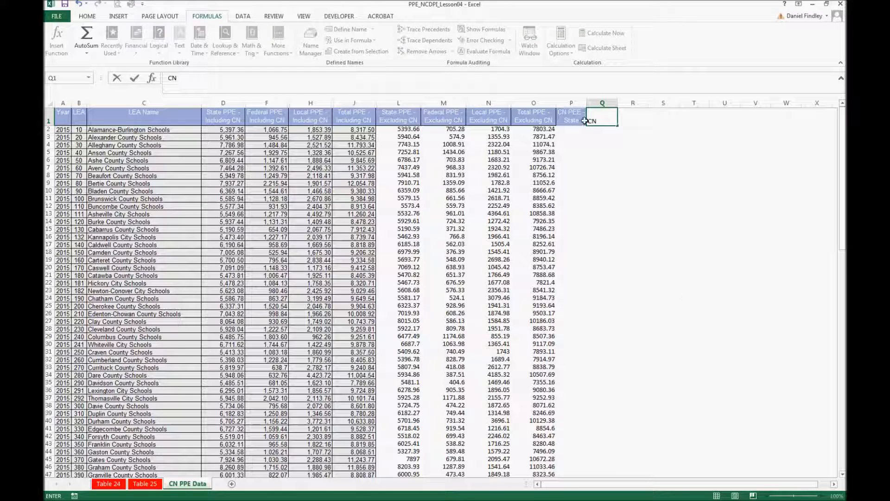
double_click(579, 121)
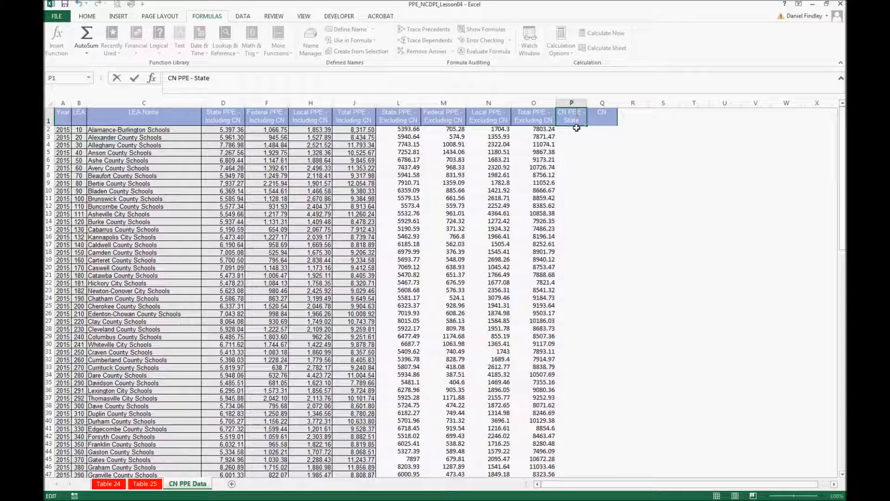
key("Tab")
- Enter the headings "CN PPE - Federal", "CN PPE - Local" and "CN PPE - Total" in Q1, R1 and S1
type("CN")
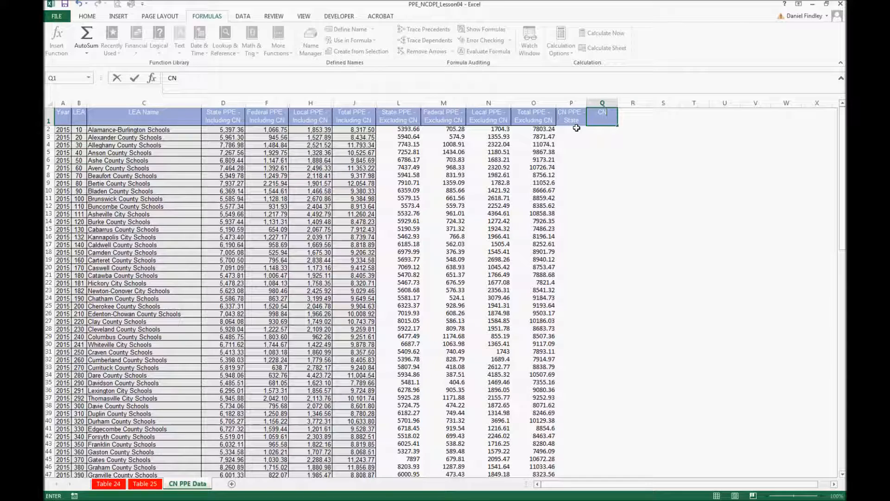
type(" PPE - Federal")
key("Tab")
type("CN PP")
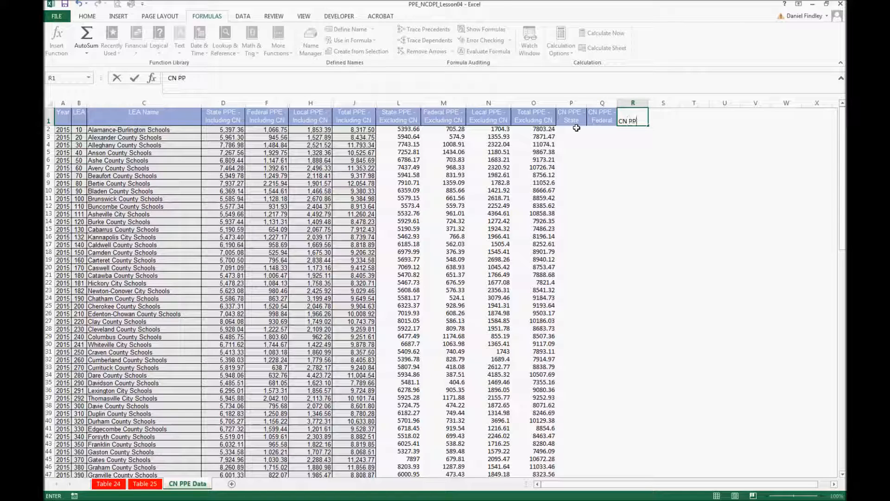
type("E - Local")
key("Tab")
type("CN")
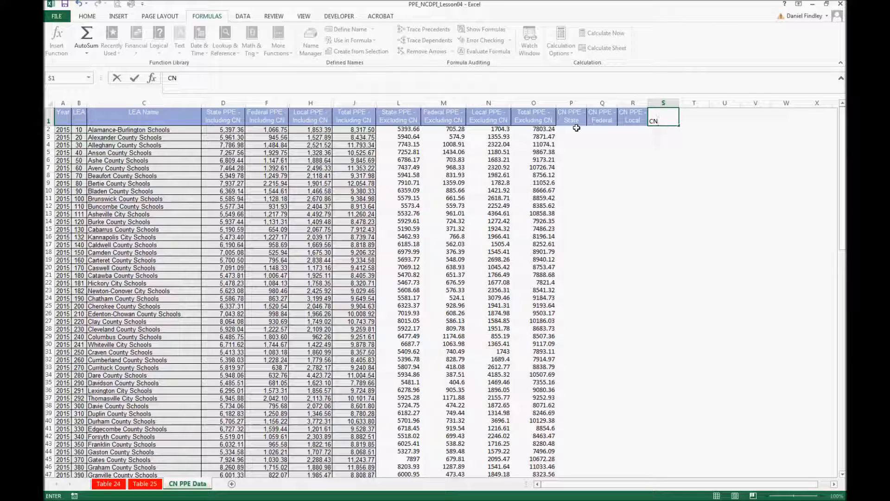
type(" PPE")
key("BackSpace")
type("- Total")
key("ctrl+Return")
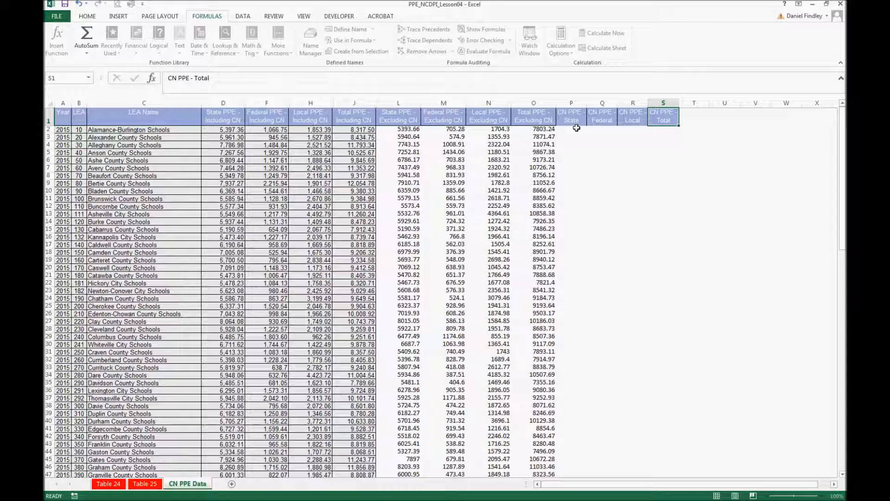
- Enter =D2-L2 in P2 to calculate the child-nutrition State PPE for the first school system
left_click(577, 128)
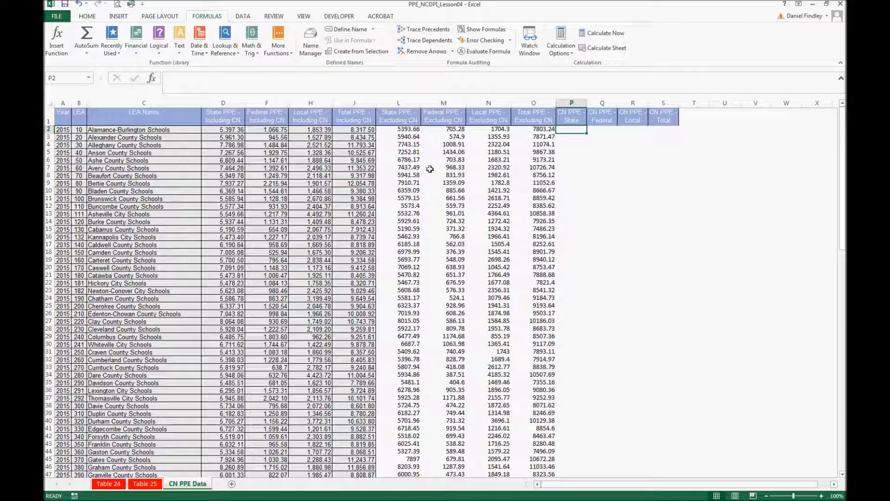
type("=")
left_click(232, 129)
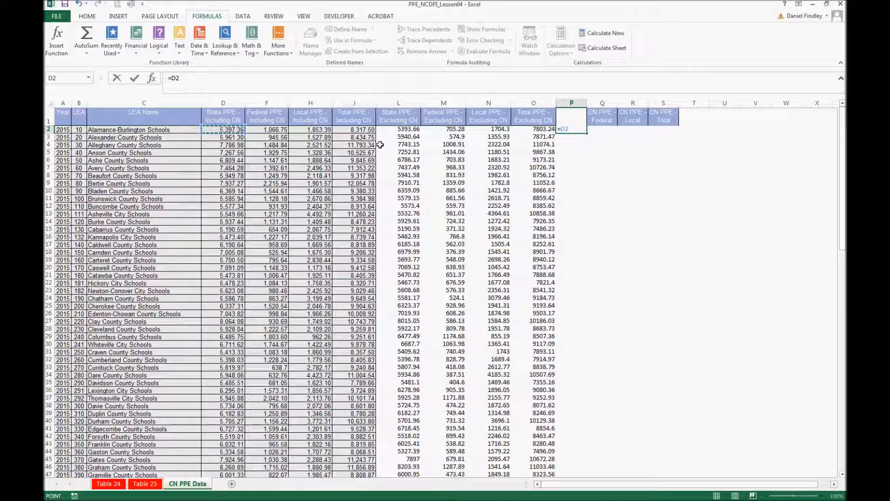
type("-")
left_click(404, 130)
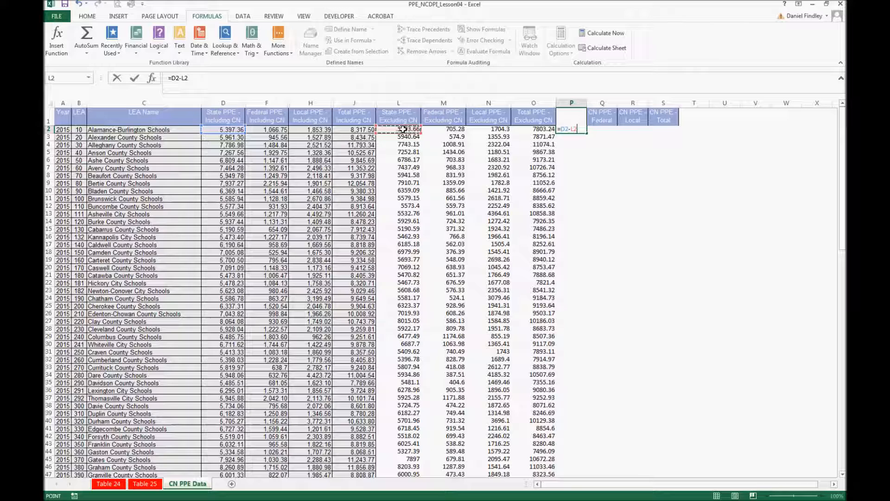
key("Return")
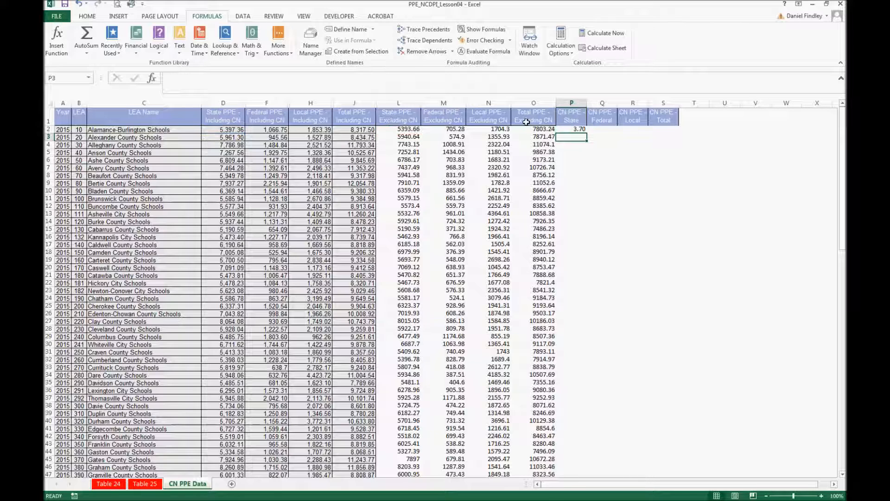
- Enter =F2-M2 in Q2 to calculate the child-nutrition Federal PPE for the first school system
left_click(603, 130)
type("=")
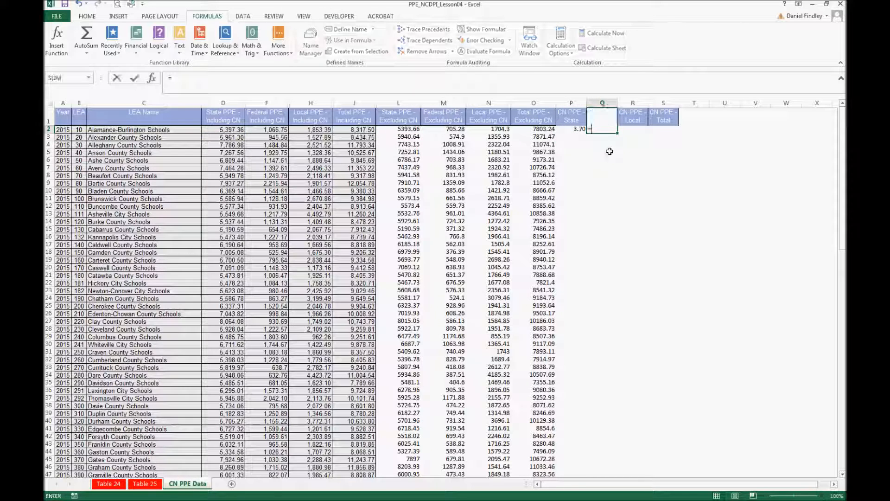
left_click(277, 130)
type("-")
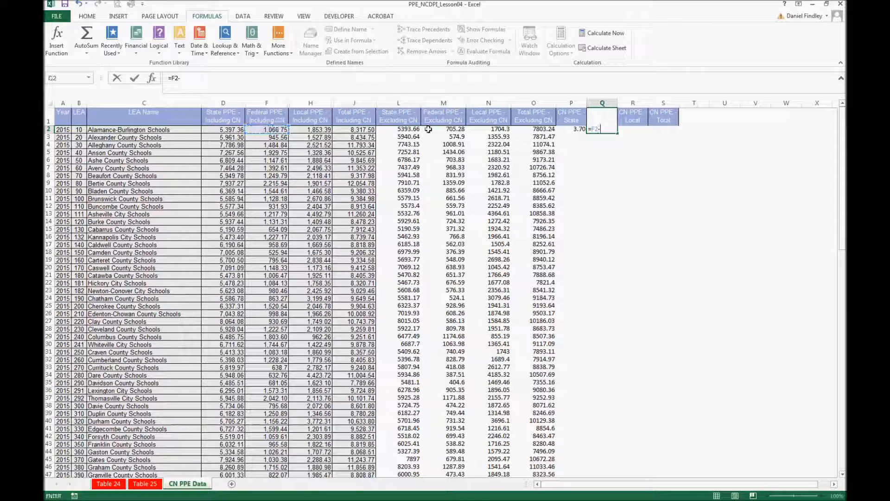
left_click(442, 130)
key("Tab")
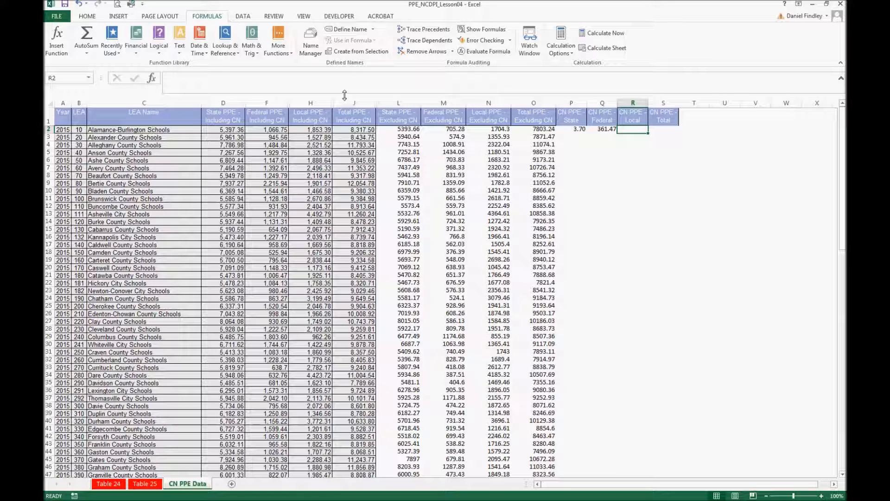
- Enter =H2-N2 in R2 to calculate the child-nutrition Local PPE for the first school system
type("=")
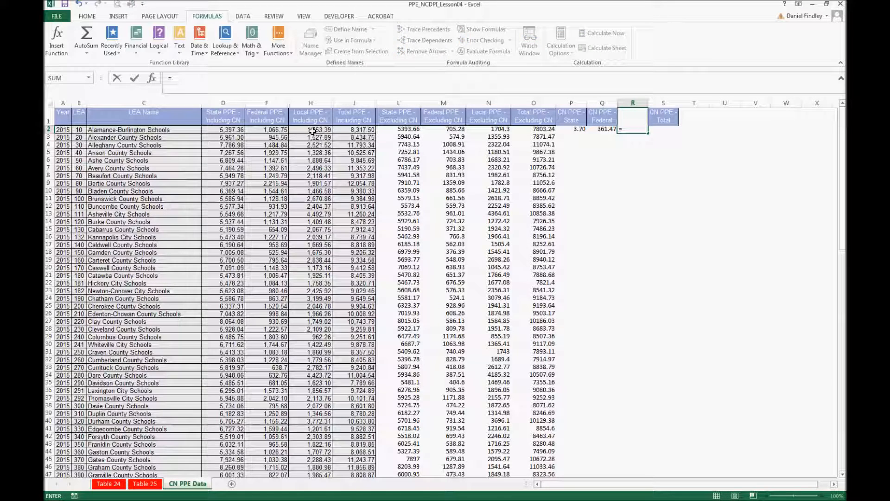
left_click(312, 131)
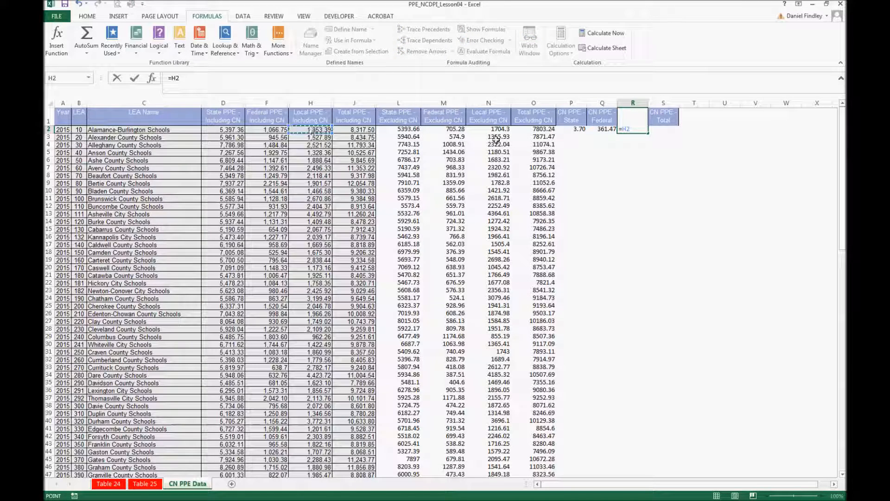
type("-")
left_click(501, 130)
key("Return")
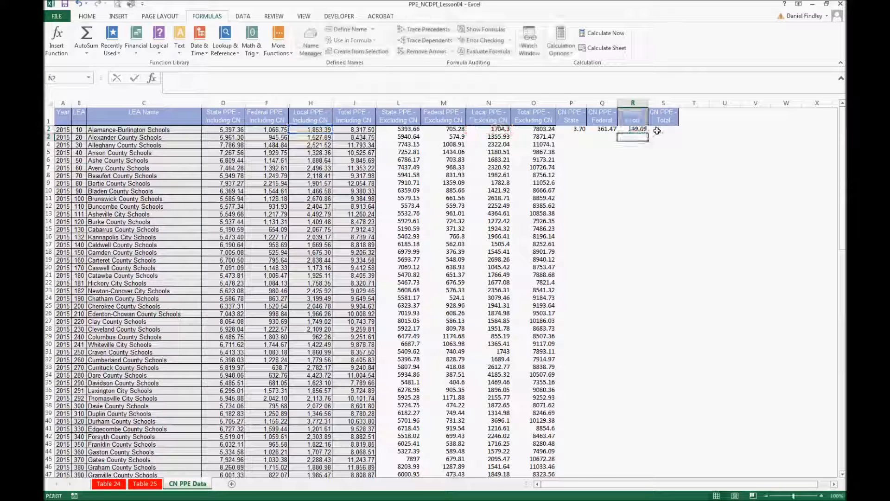
- Enter =J2-O2 in S2 for the child-nutrition Total PPE, and fill the P2:S2 formulas down for all school systems
left_click(664, 131)
type("=")
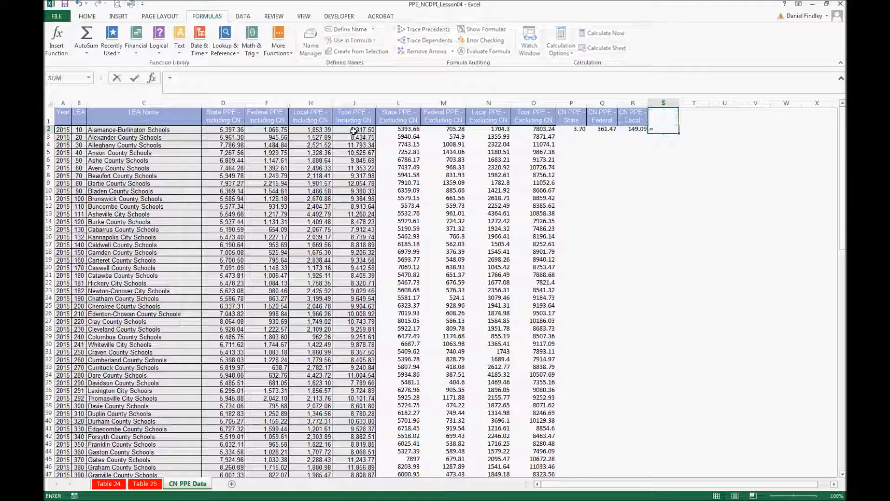
left_click(353, 131)
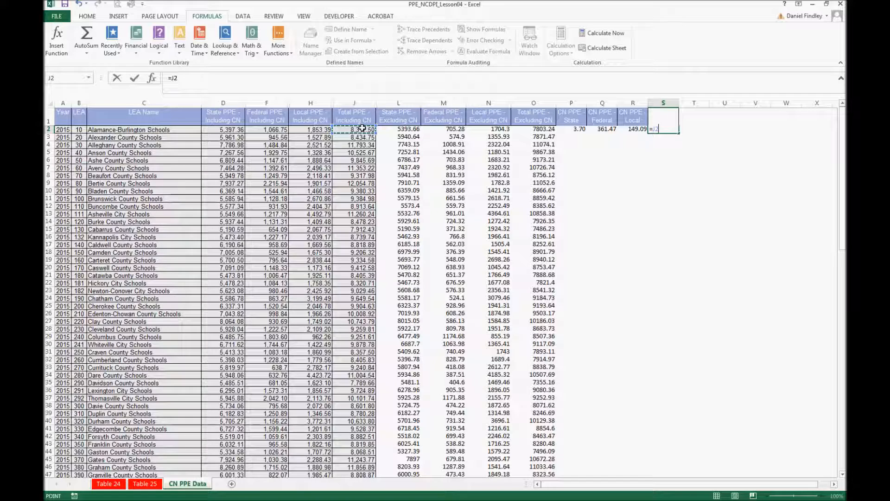
type("-")
left_click(541, 130)
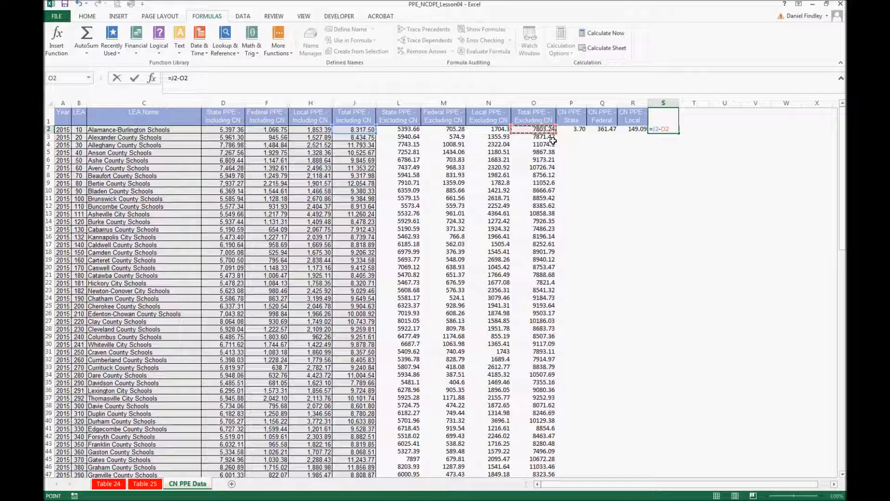
key("Return")
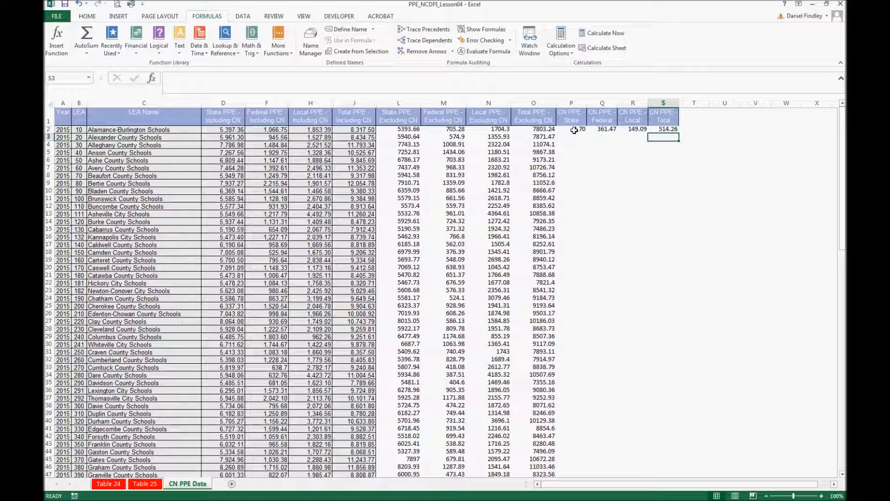
left_click_drag(574, 131, 670, 131)
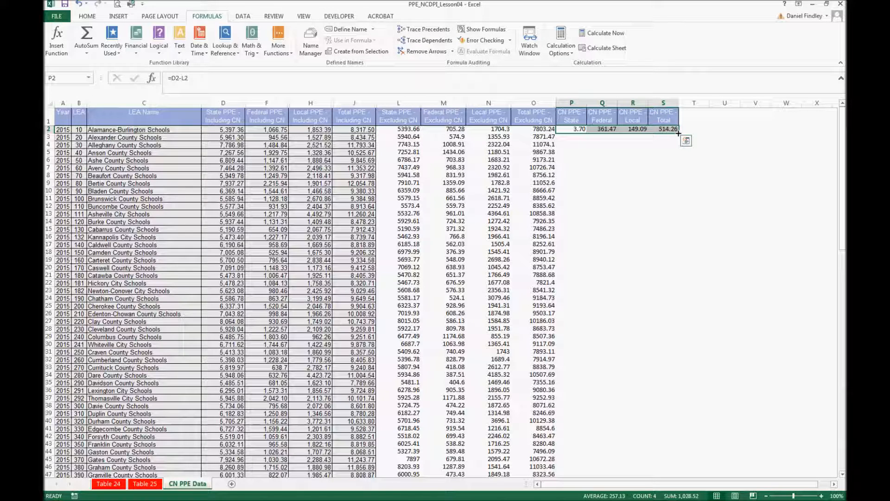
double_click(678, 134)
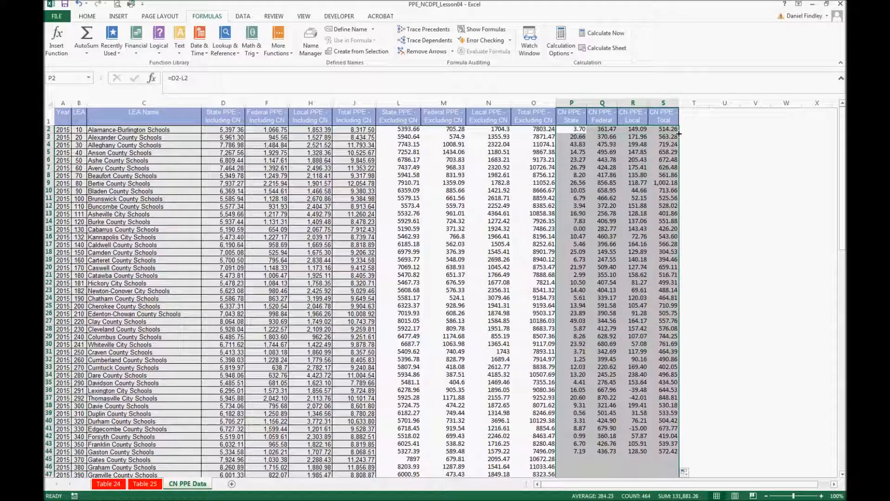
- Apply all borders to the excluding-CN and CN PPE columns, range L1:S117
scroll(644, 283, "down", 8)
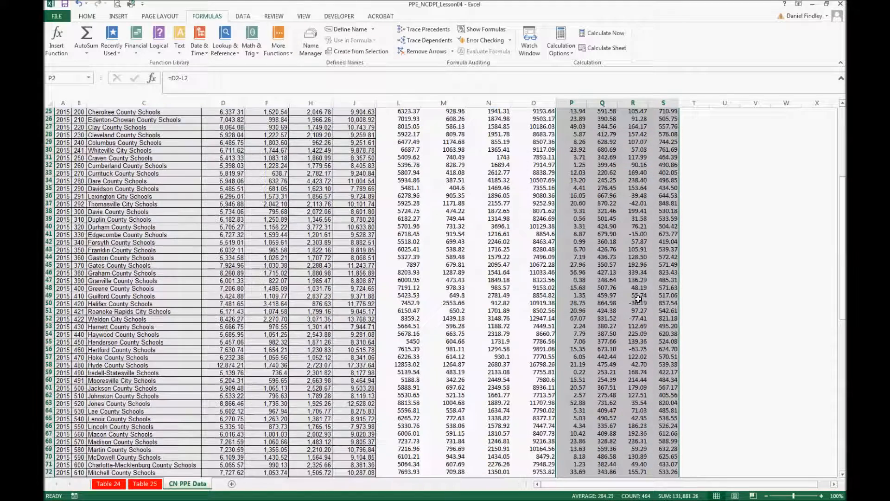
scroll(639, 298, "down", 17)
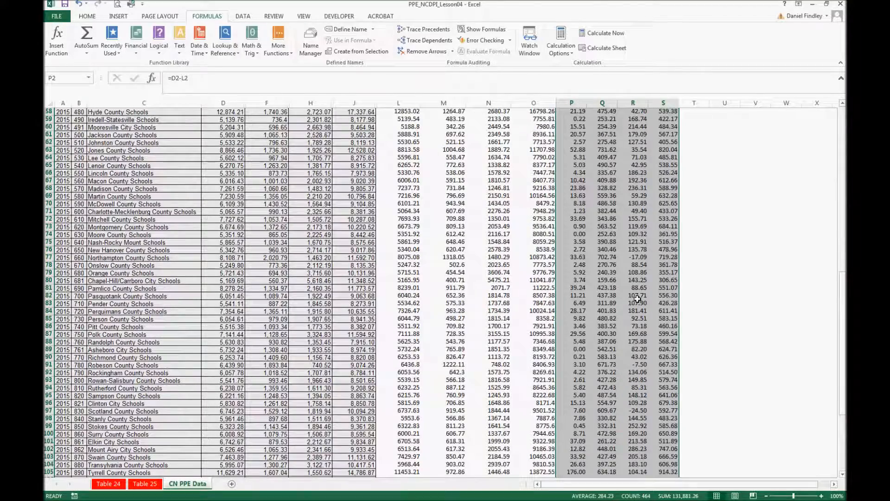
scroll(638, 299, "up", 20)
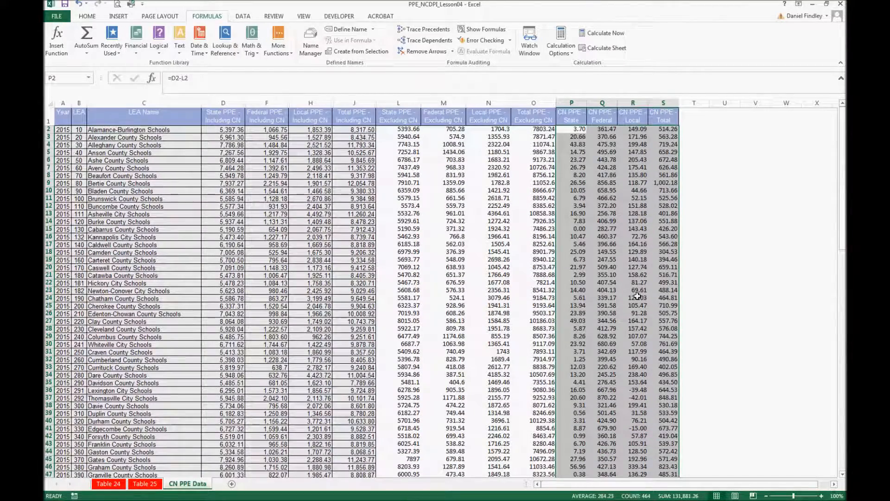
left_click(496, 290)
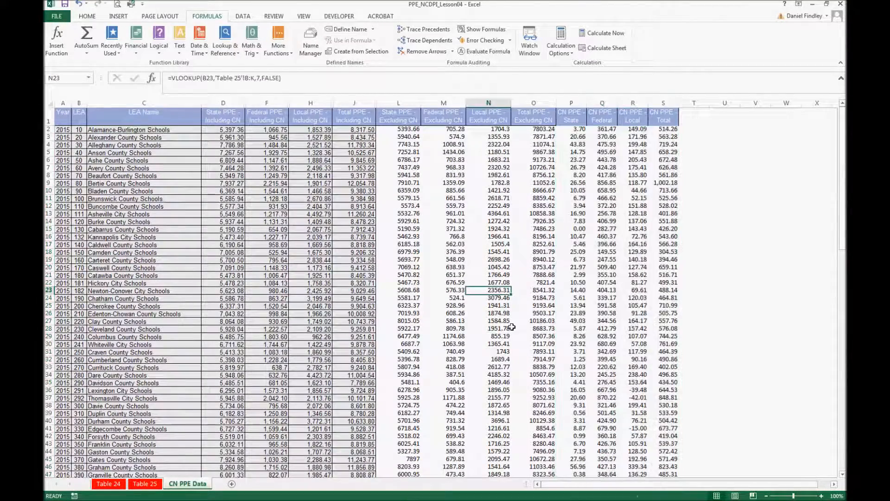
scroll(645, 384, "down", 20)
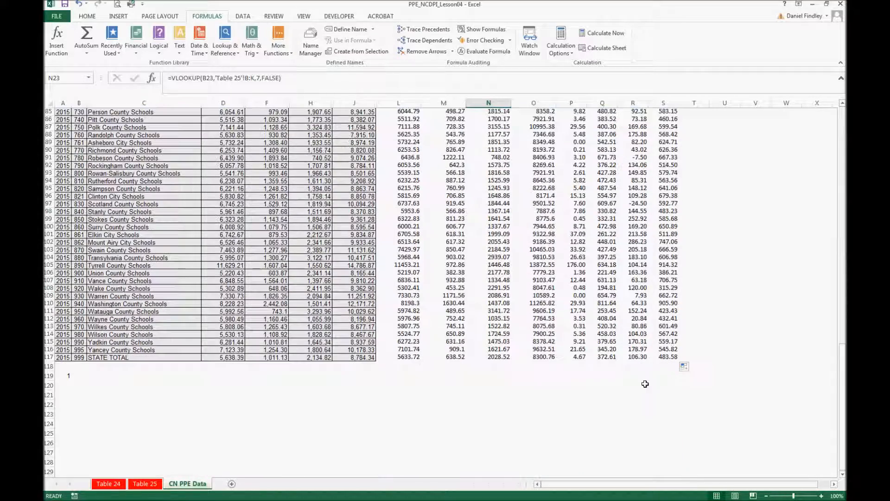
left_click_drag(667, 357, 383, 100)
left_click(87, 16)
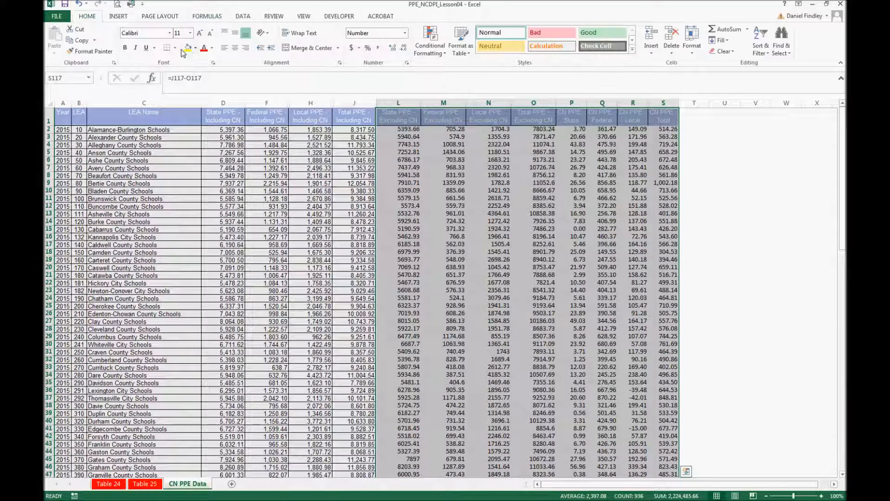
left_click(174, 48)
left_click(177, 140)
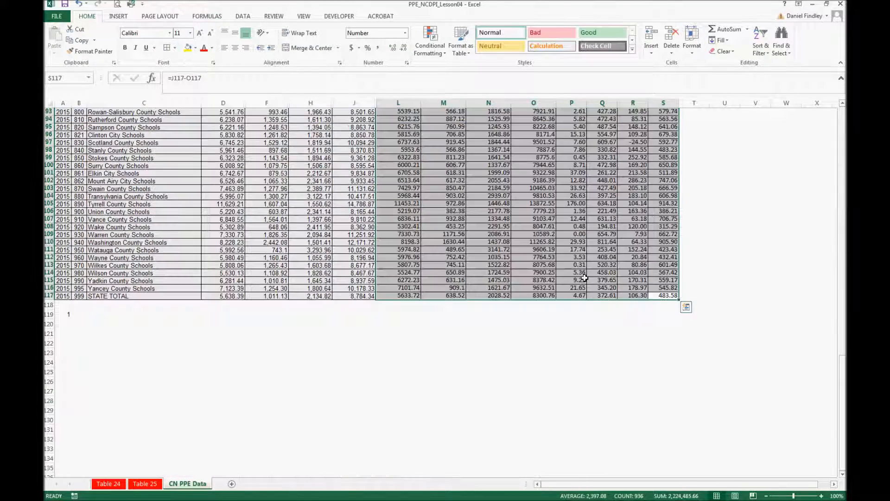
left_click(587, 274)
- Format the PPE values in D2:S117 with the dollar Accounting number format
scroll(587, 283, "up", 20)
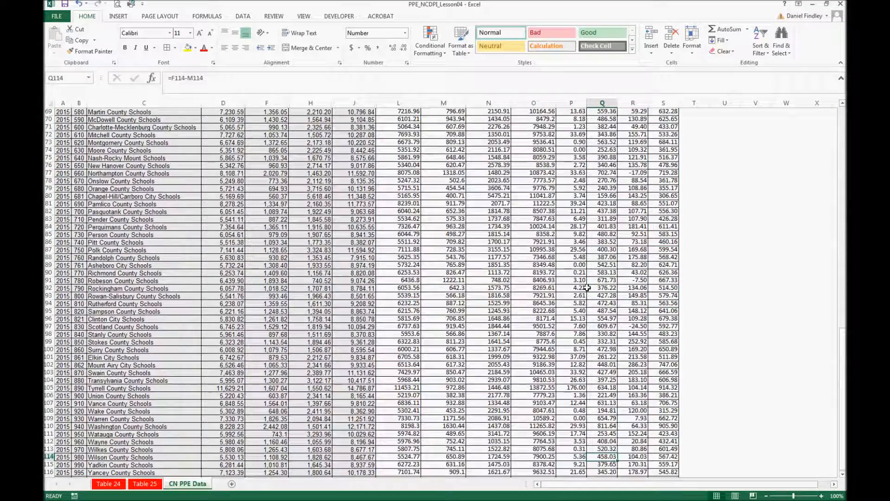
scroll(587, 287, "up", 7)
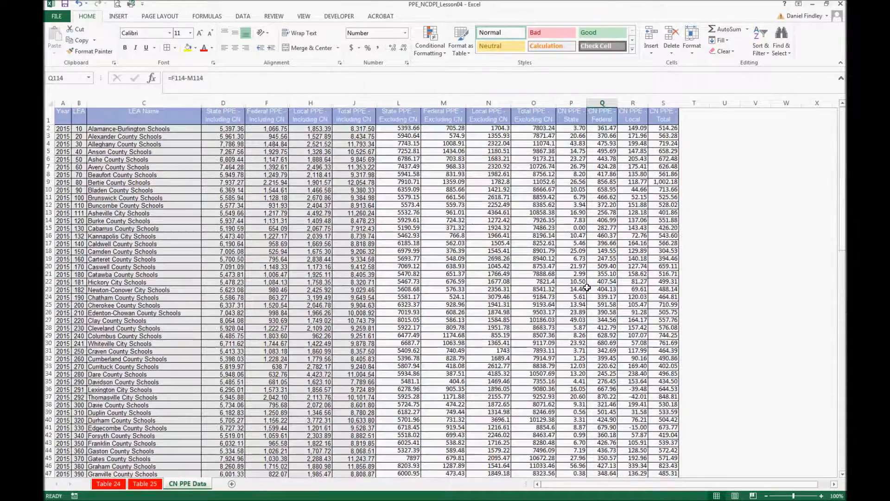
left_click_drag(227, 129, 645, 439)
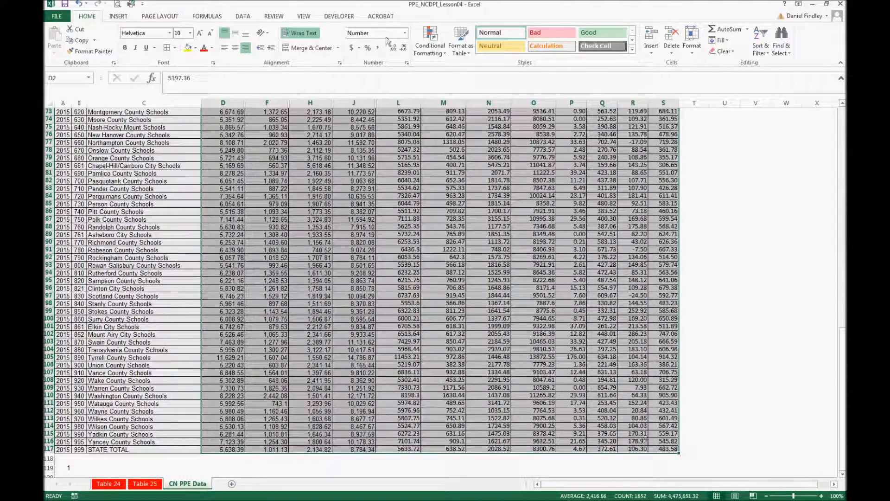
left_click(352, 49)
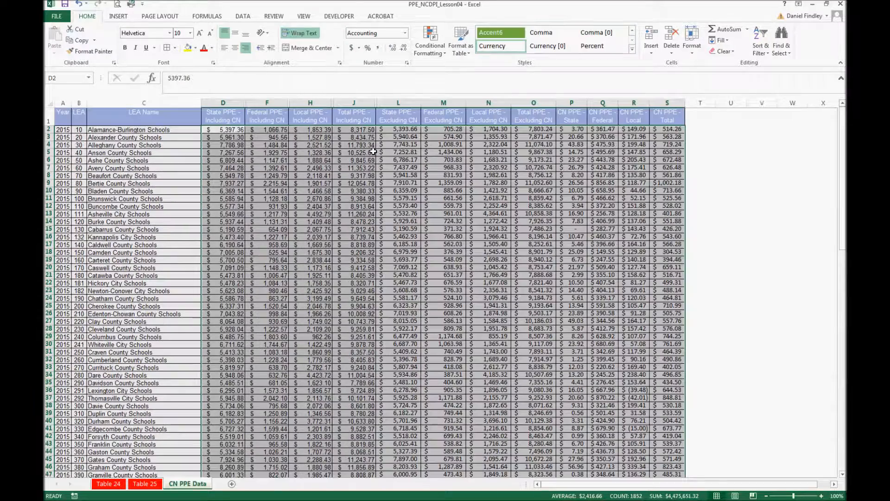
left_click(534, 152)
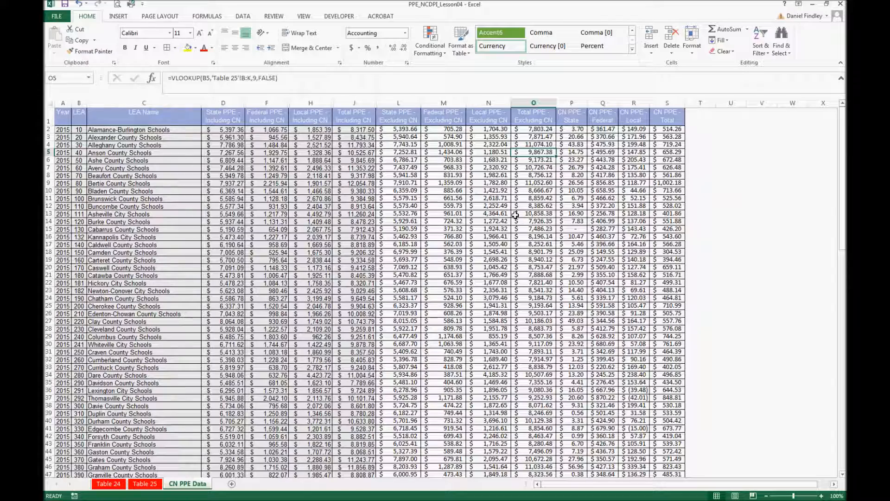
- Widen columns P through S equally and check the child-nutrition difference formulas in row 2
left_click_drag(571, 103, 658, 103)
left_click(570, 129)
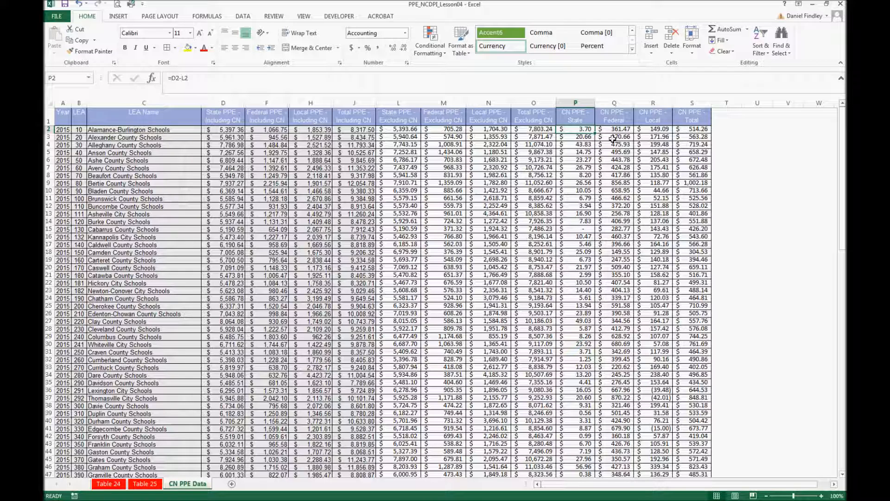
key("Right")
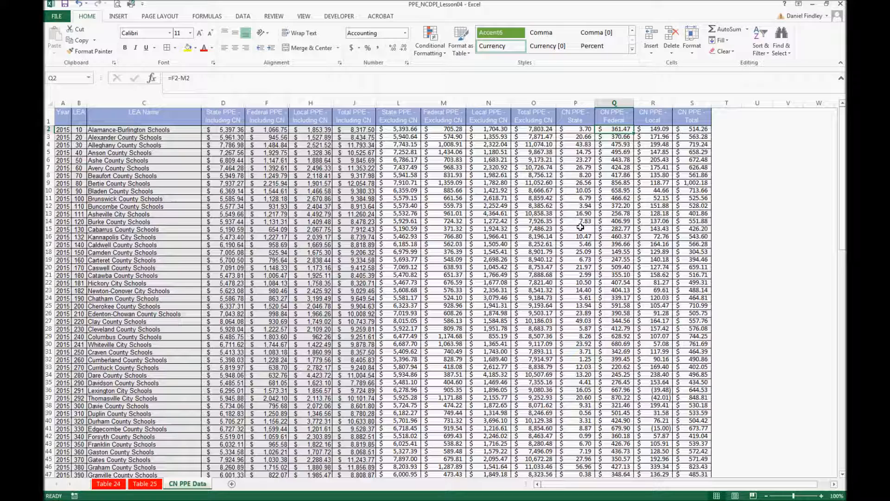
key("Right")
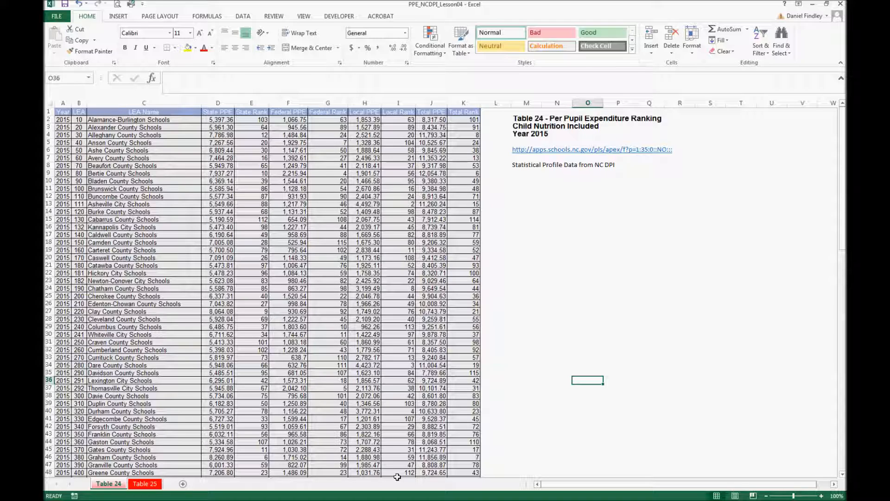
- Create a copy of the Table 24 sheet at the end of the workbook
right_click(119, 485)
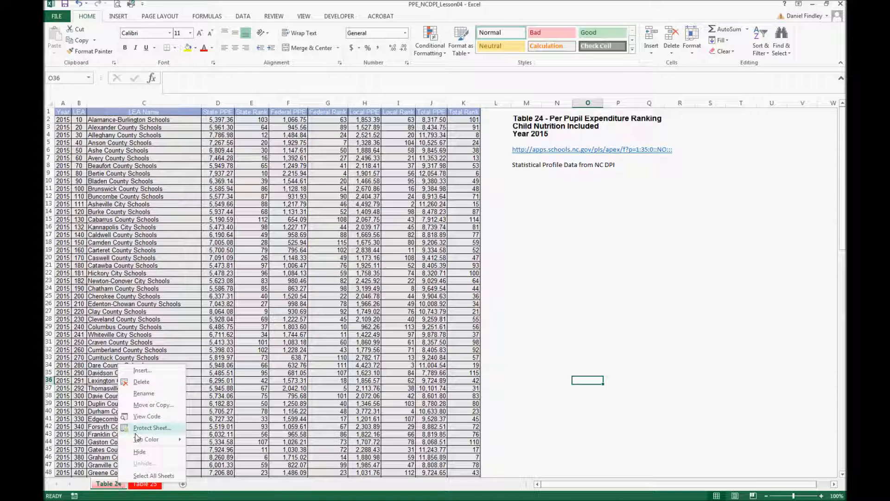
left_click(152, 404)
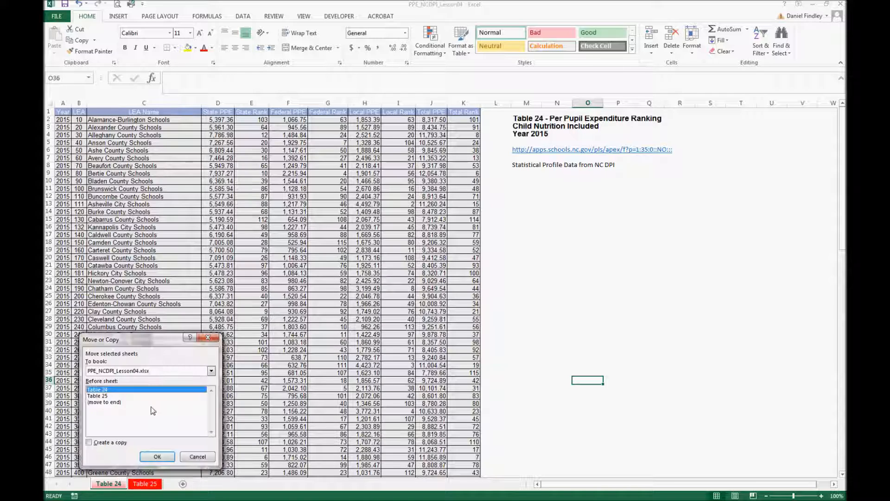
key("alt+c")
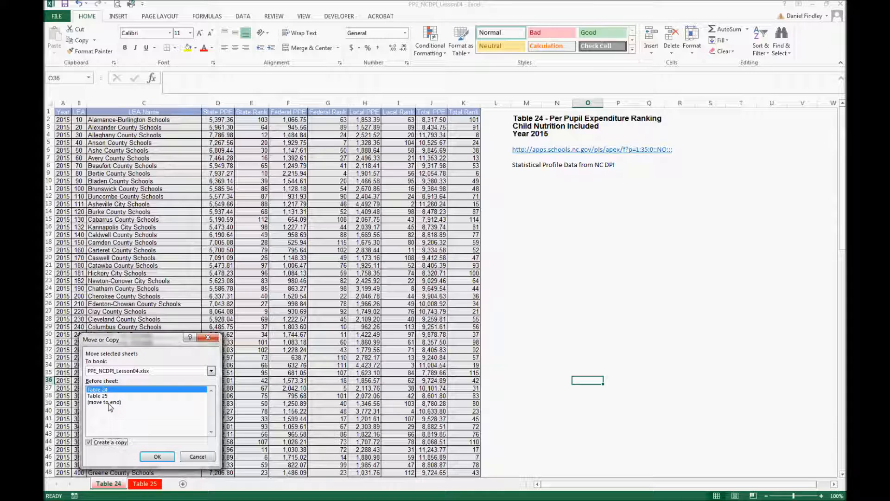
left_click(109, 402)
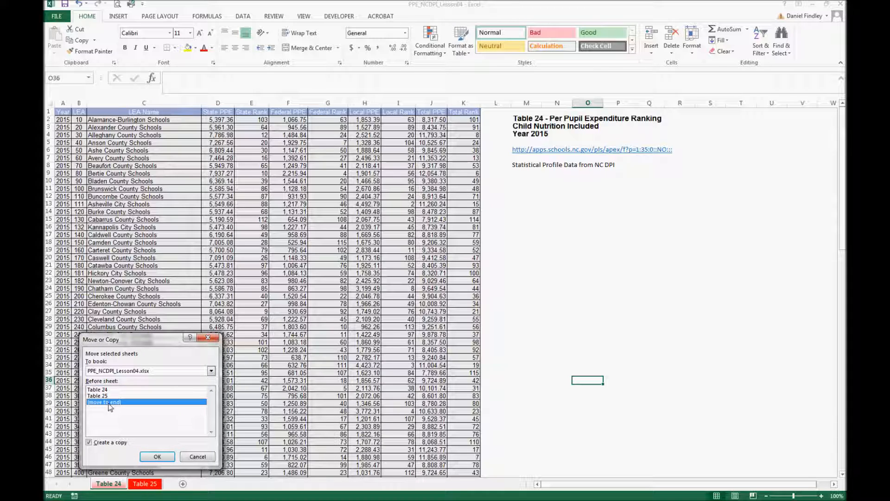
left_click(157, 458)
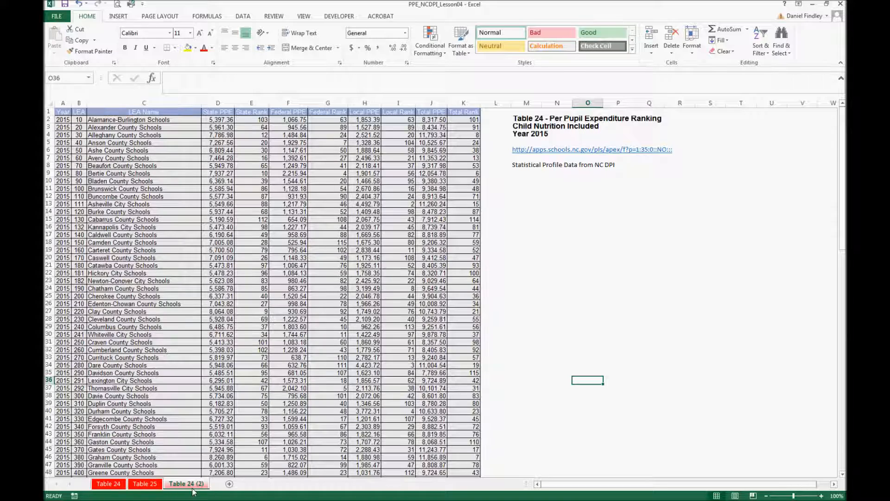
- Rename the copied Table 24 sheet as CN PPE Data
double_click(193, 484)
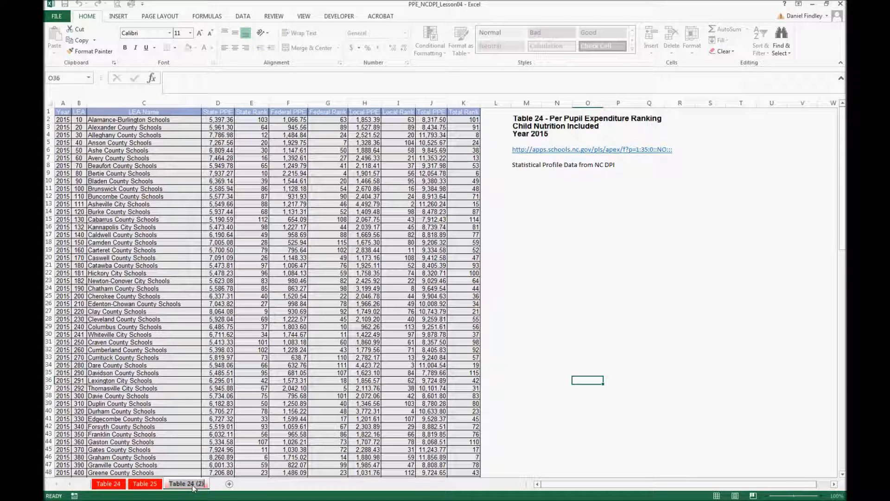
type("CN")
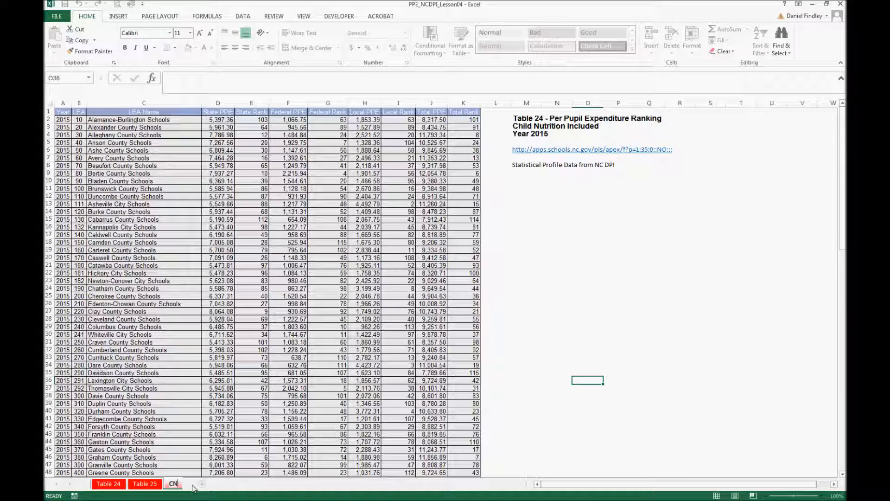
type(" P")
type("PE A")
key("BackSpace")
type("Data")
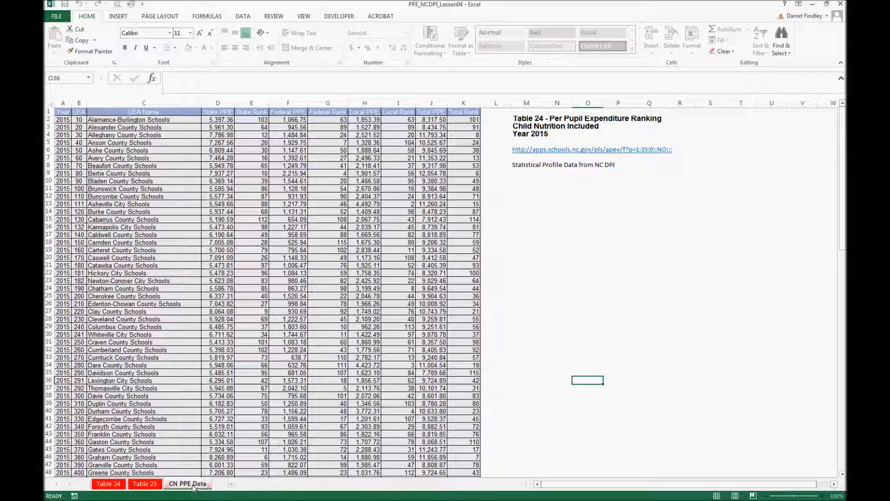
key("Return")
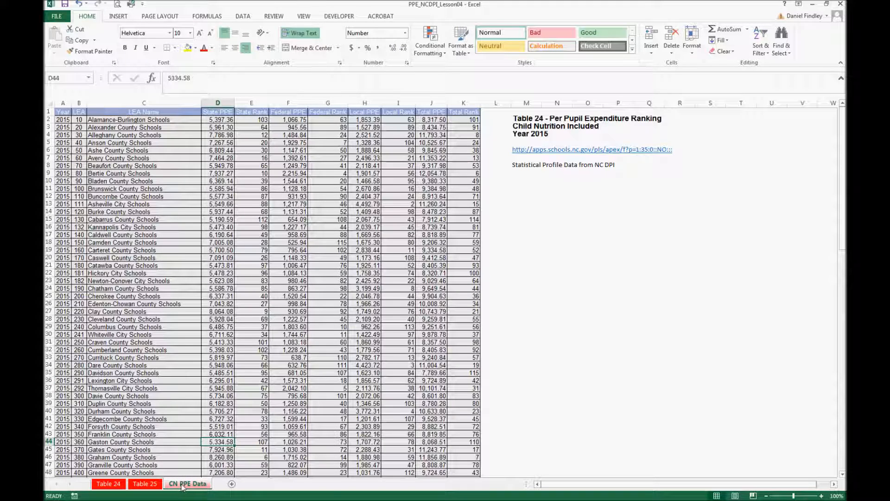
- Color the CN PPE Data sheet tab green and clear the Table 24 title, link and source note from M1:R12
right_click(183, 487)
mouse_move(208, 441)
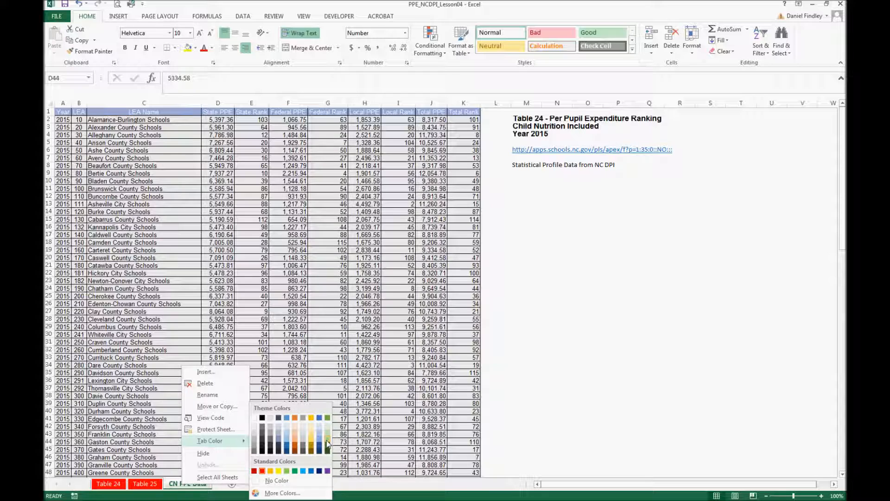
left_click(328, 443)
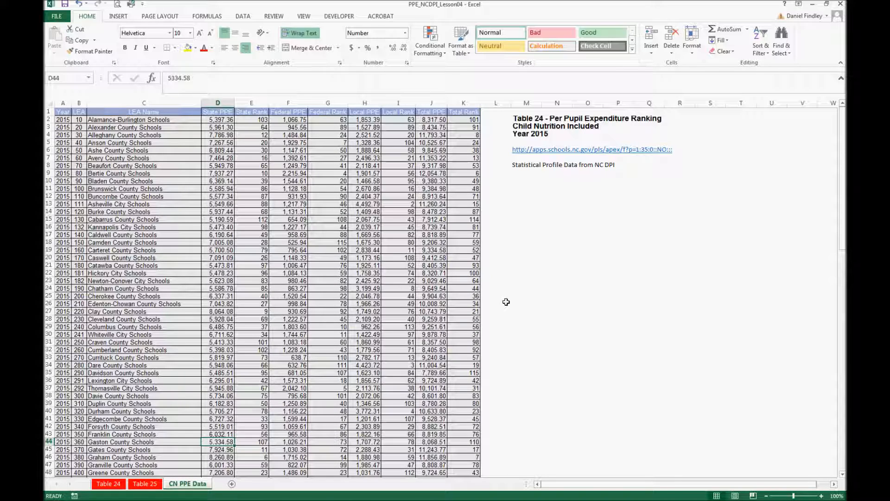
left_click_drag(527, 196, 605, 195)
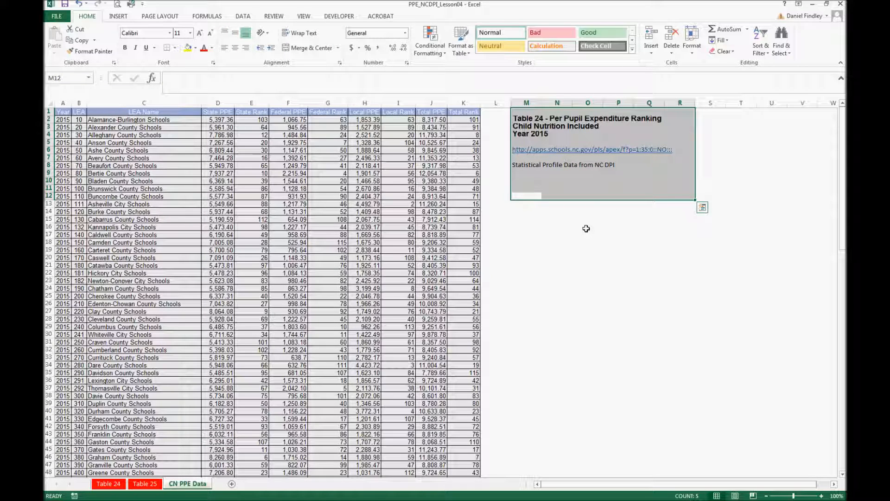
key("Delete")
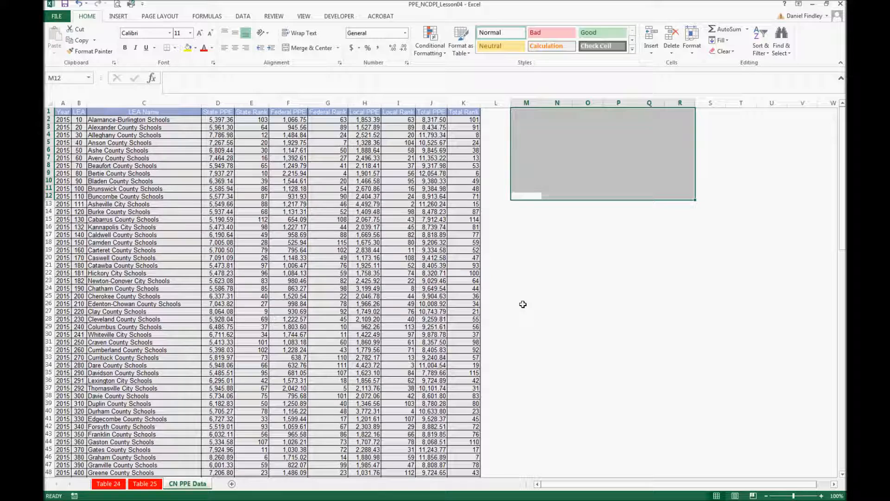
- Extend the State PPE header in D1 so it reads "State PPE - Including CN"
left_click(216, 113)
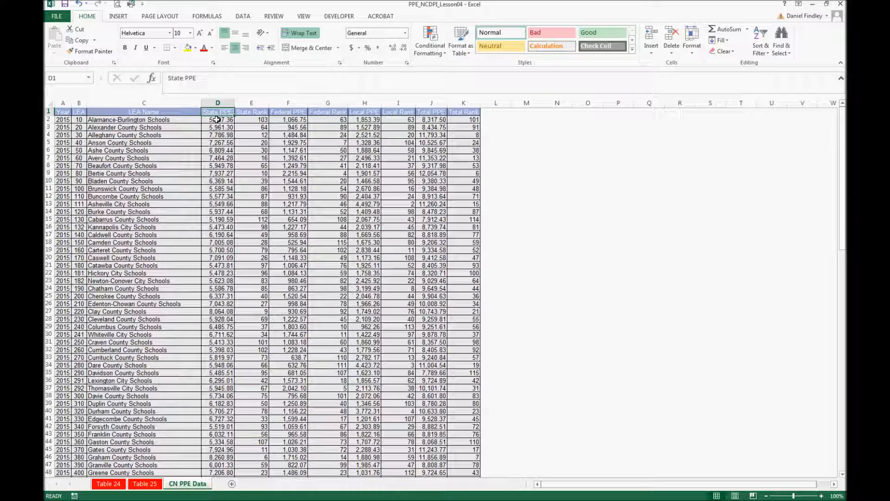
left_click(239, 82)
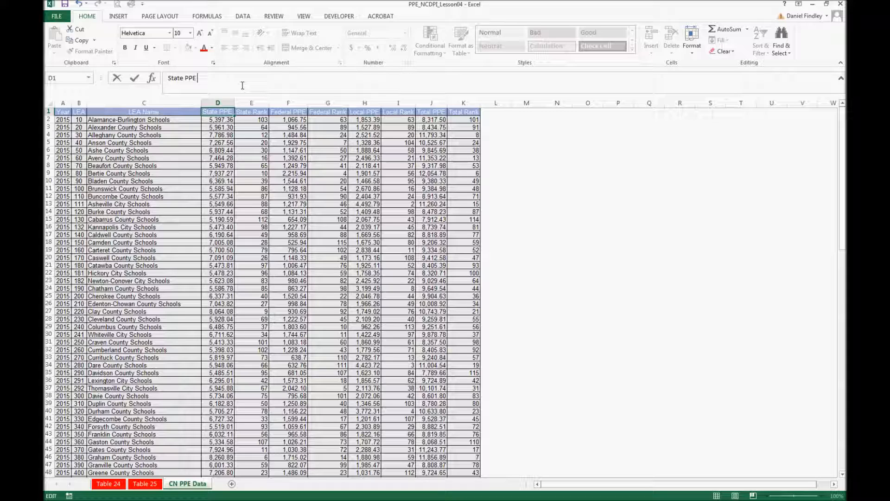
type("- Inc")
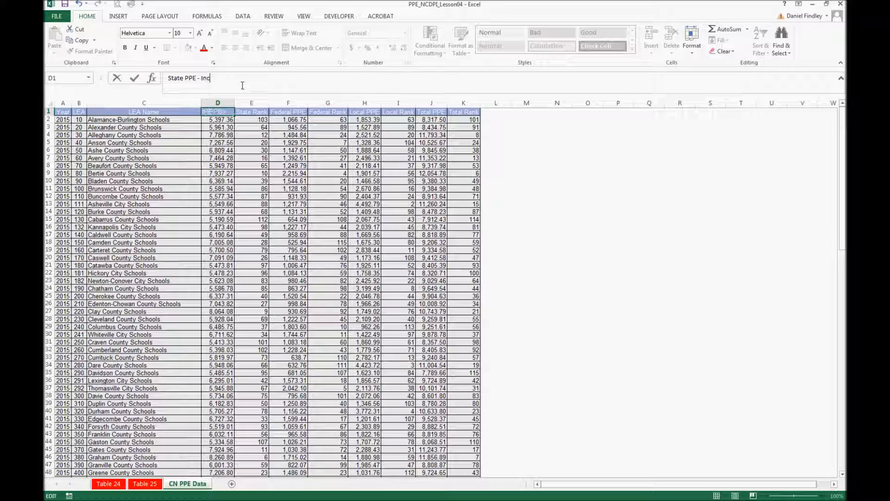
type("luded ")
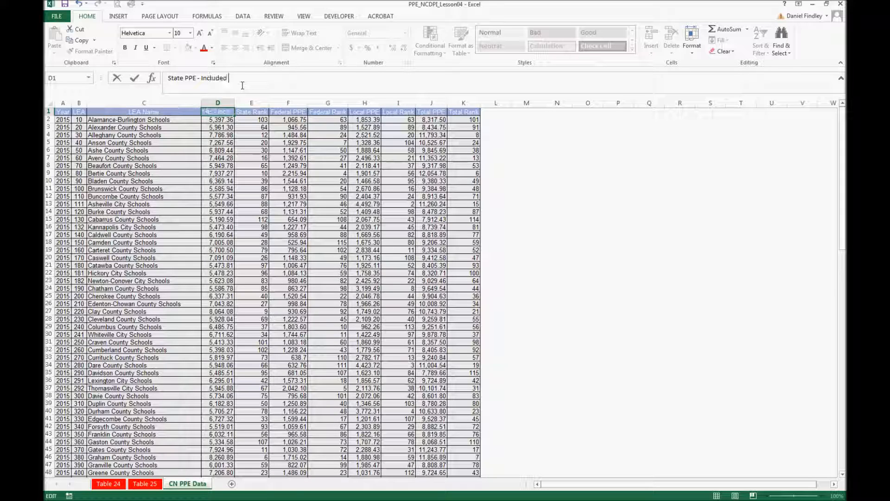
type("CN")
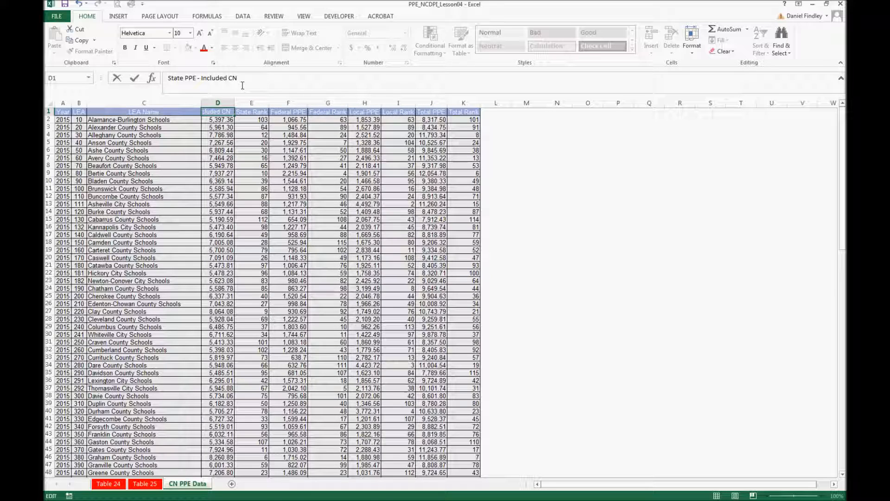
key("BackSpace")
key("BackSpace")
key("BackSpace")
key("BackSpace")
key("BackSpace")
type("i")
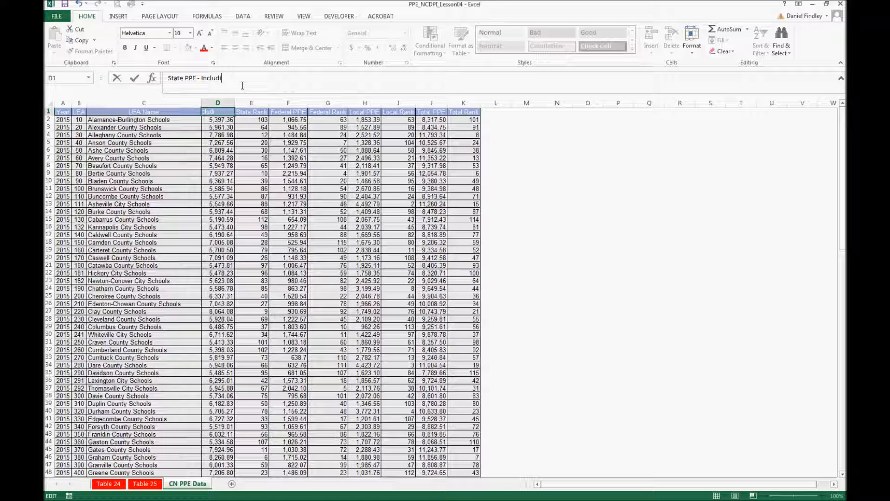
type("ng CN")
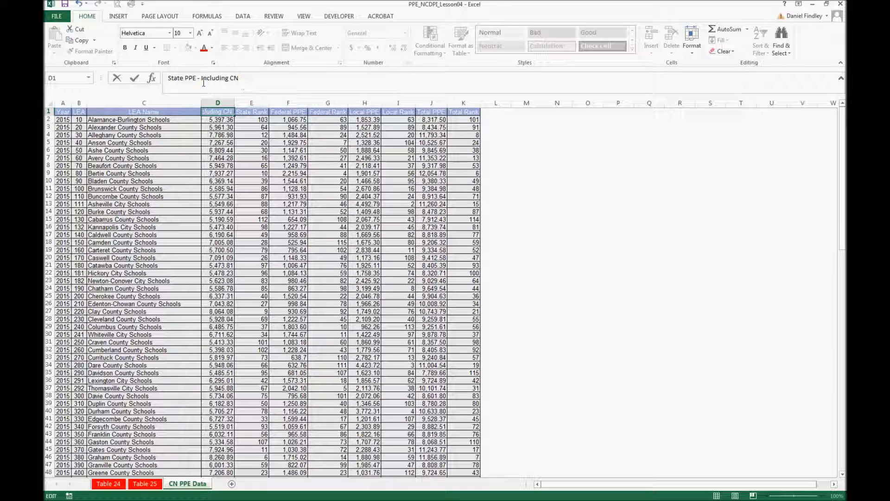
- Copy the "- Including CN" suffix from the D1 header and append it to the Federal PPE header in F1
left_click_drag(196, 79, 204, 90)
key("ctrl+c")
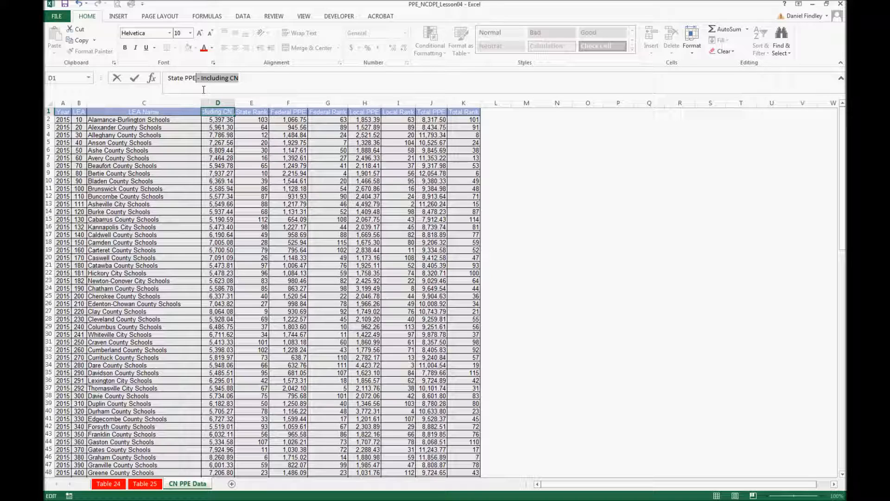
key("ctrl+Return")
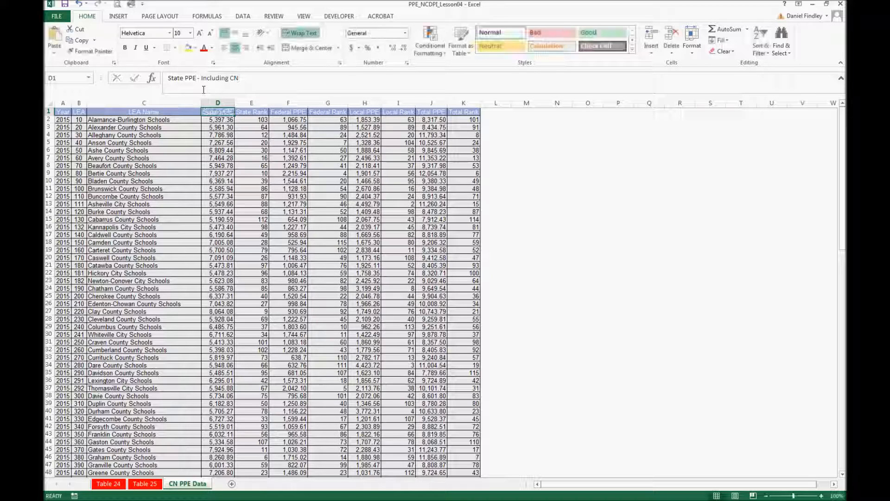
left_click(257, 111)
left_click(288, 112)
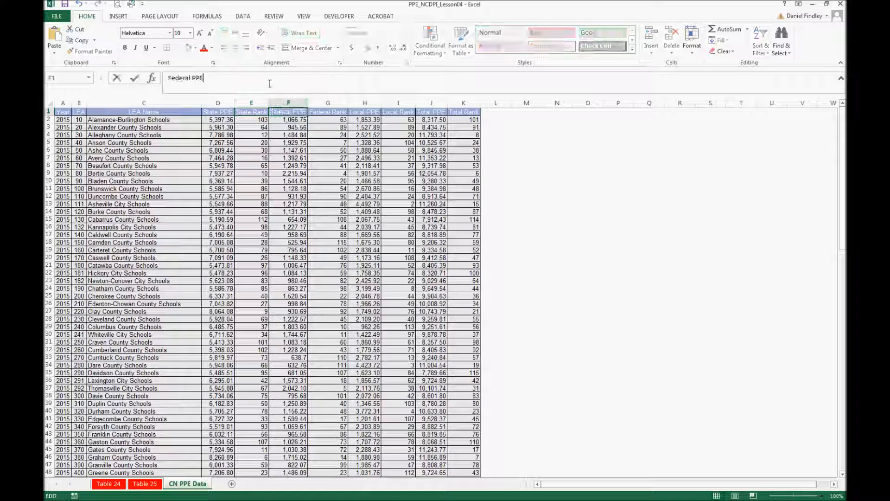
left_click(272, 79)
key("ctrl+v")
key("Tab")
key("Tab")
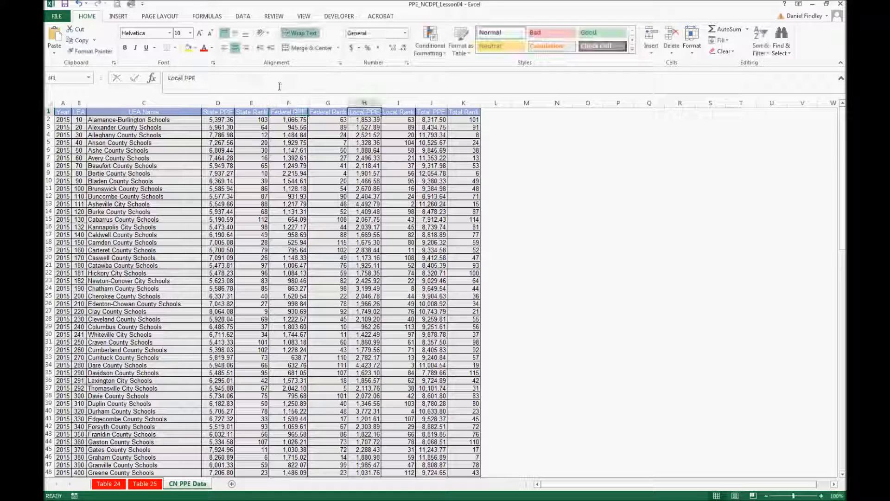
- Append the copied "- Including CN" suffix to the Local PPE header in H1 and the Total PPE header in J1
left_click(279, 87)
key("ctrl+v")
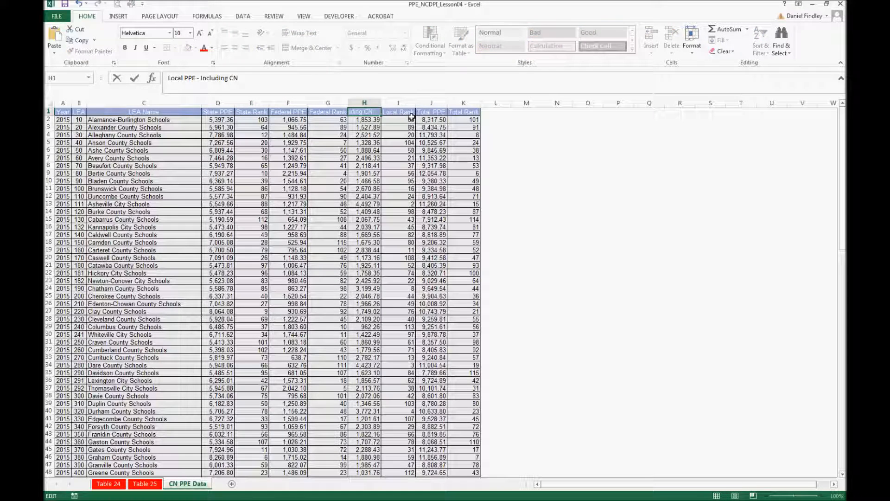
key("Return")
left_click(426, 112)
left_click(288, 80)
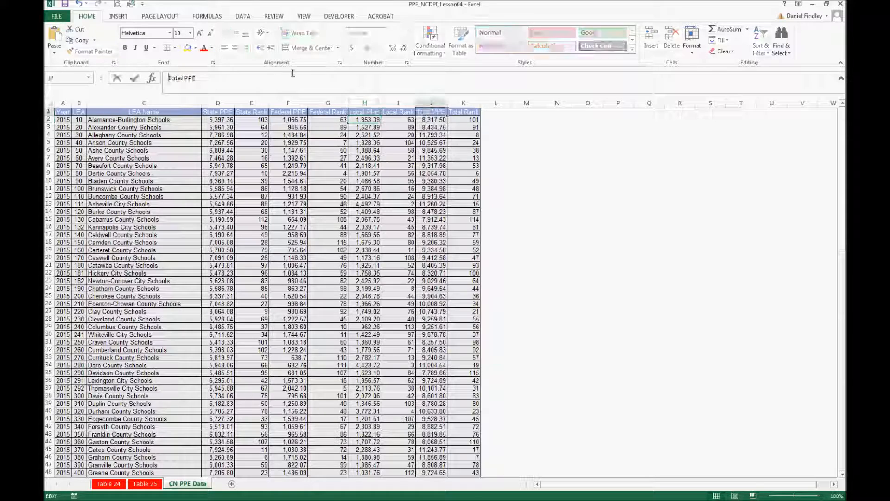
key("ctrl+v")
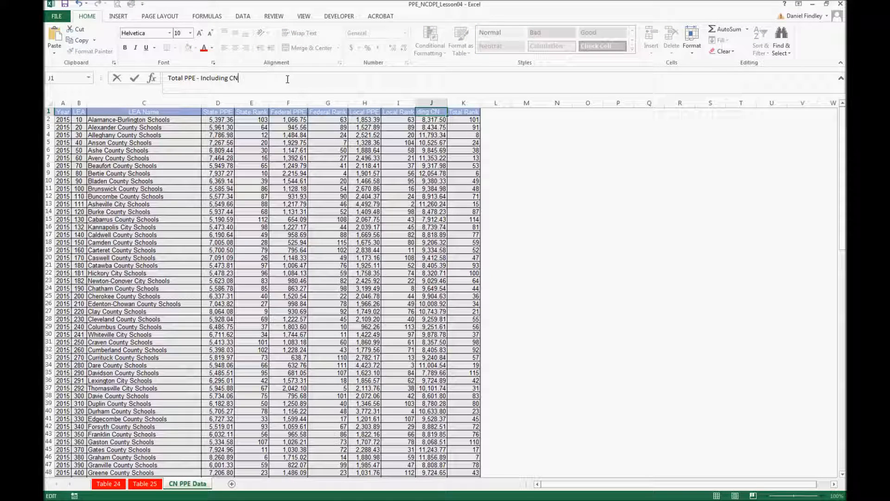
key("Return")
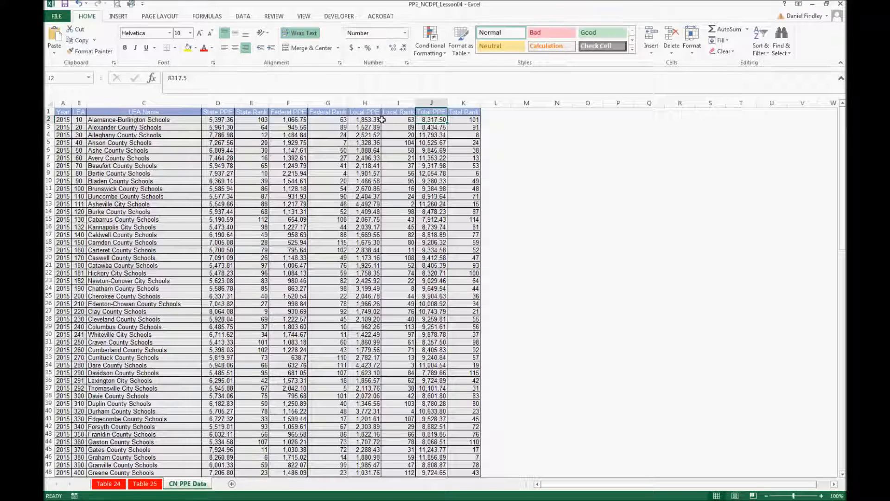
- Hide the State, Federal, Local and Total Rank columns (E, G, I and K) on the CN PPE Data sheet
left_click(251, 103)
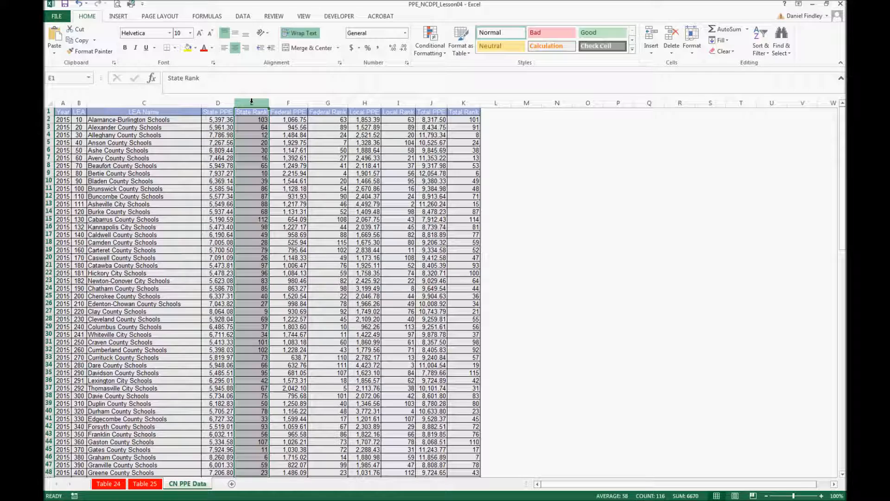
right_click(251, 102)
left_click(274, 229)
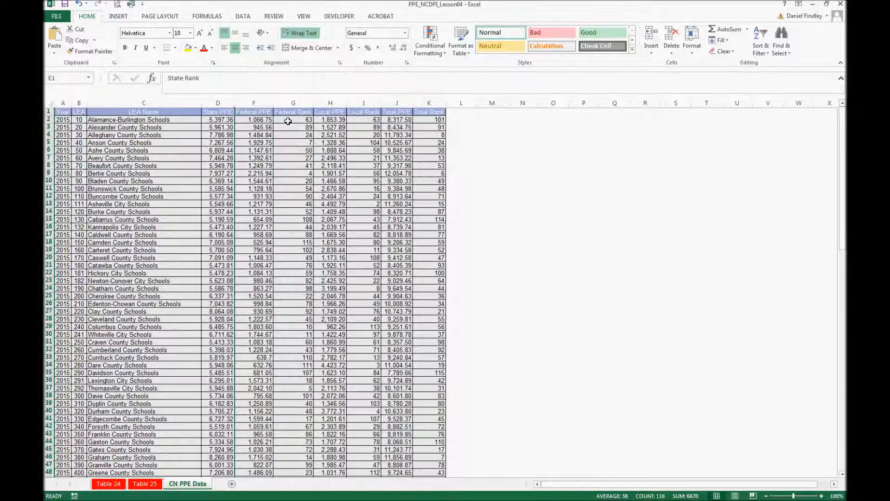
right_click(293, 102)
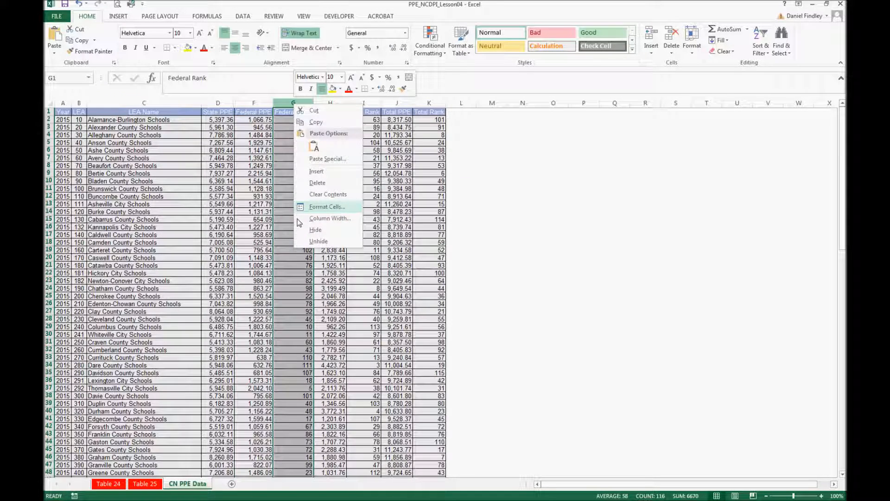
left_click(316, 228)
right_click(323, 103)
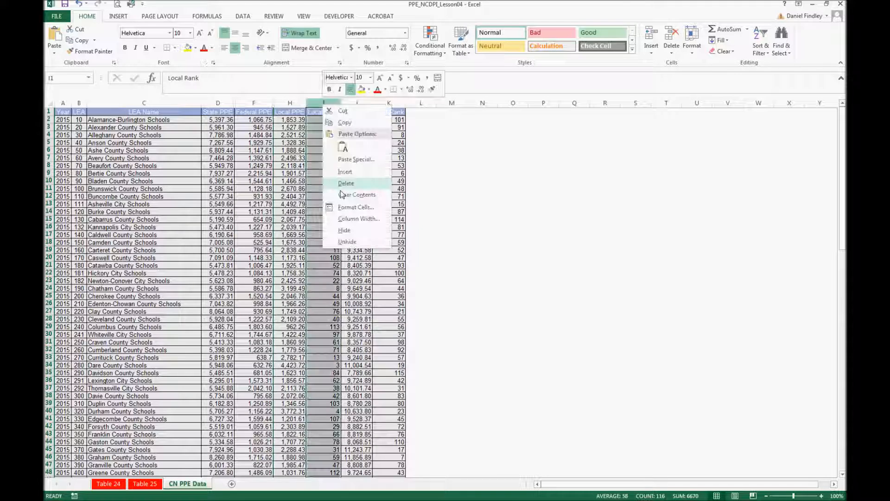
left_click(345, 228)
right_click(358, 103)
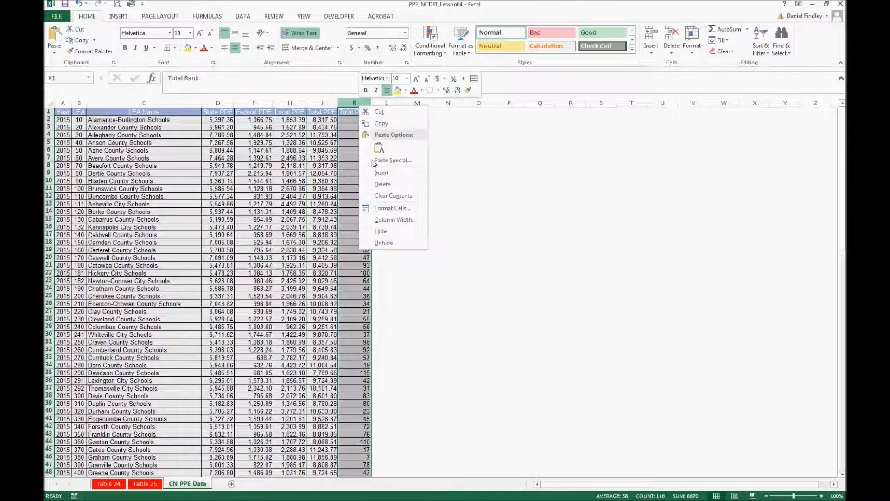
left_click(389, 231)
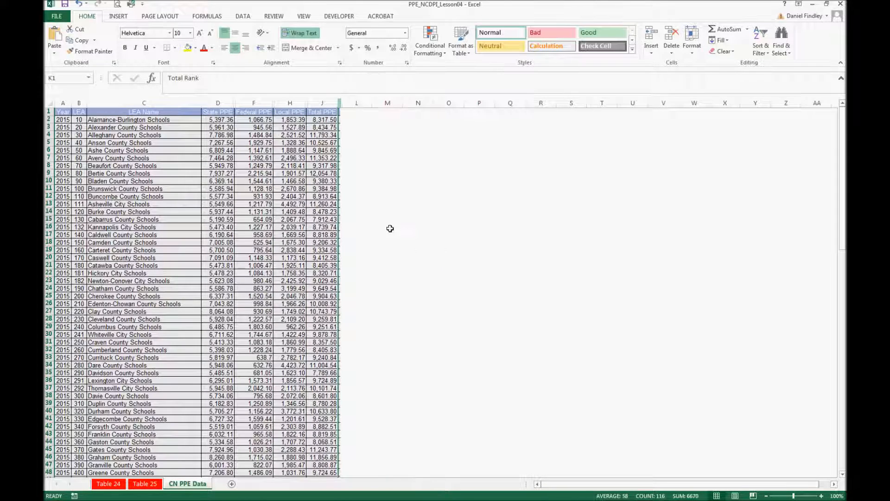
left_click(390, 228)
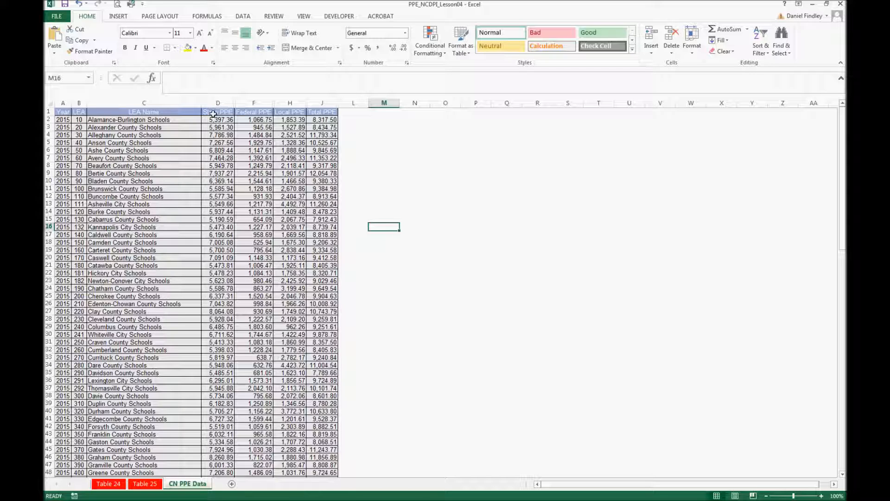
- Reapply text wrapping to the PPE headers in D1:J1 and make row 1 tall enough for three lines of text
left_click_drag(216, 113, 326, 113)
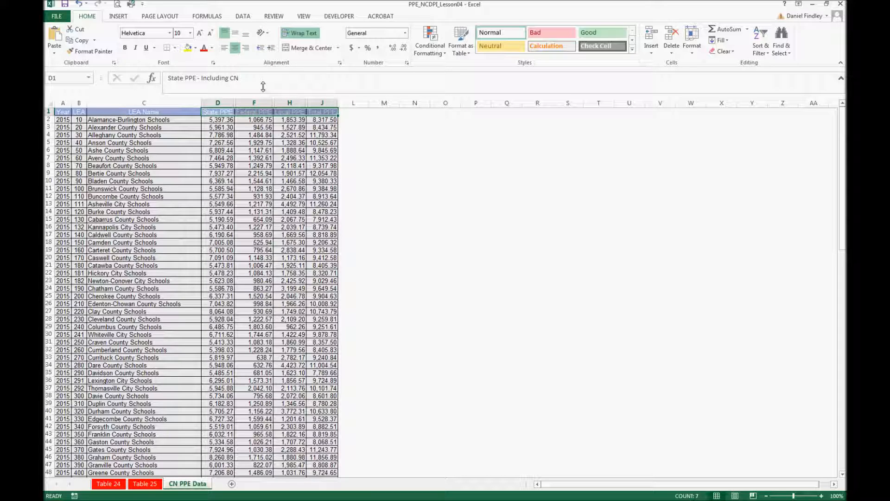
left_click(302, 36)
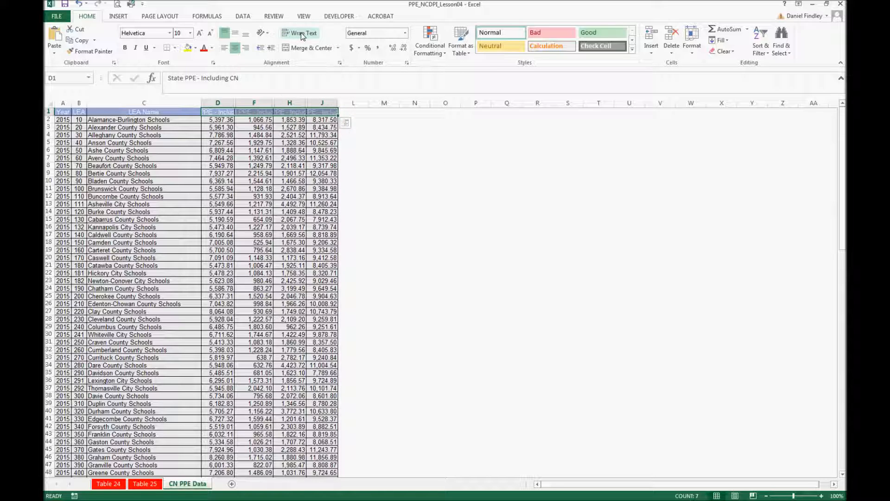
left_click(301, 35)
left_click_drag(50, 116, 50, 132)
left_click(396, 210)
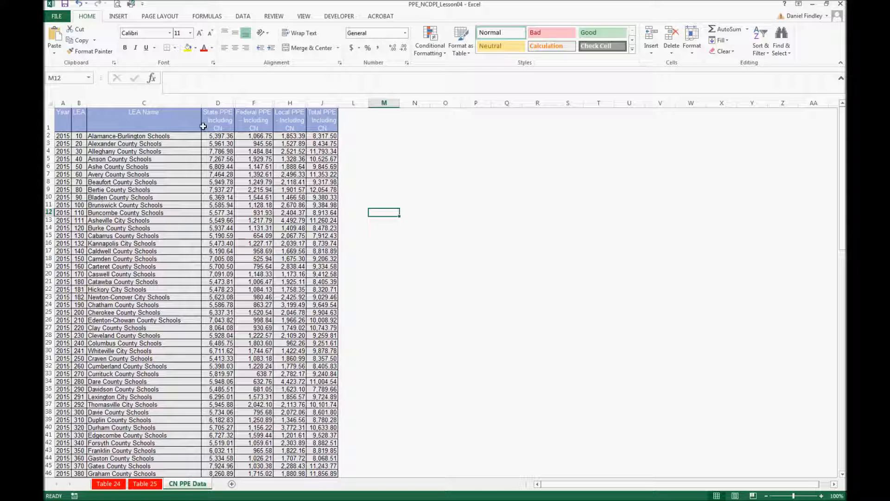
- Widen columns D through J equally so that each "Including CN" header fits on two lines
left_click(221, 100)
left_click_drag(235, 102, 329, 103)
left_click(255, 101)
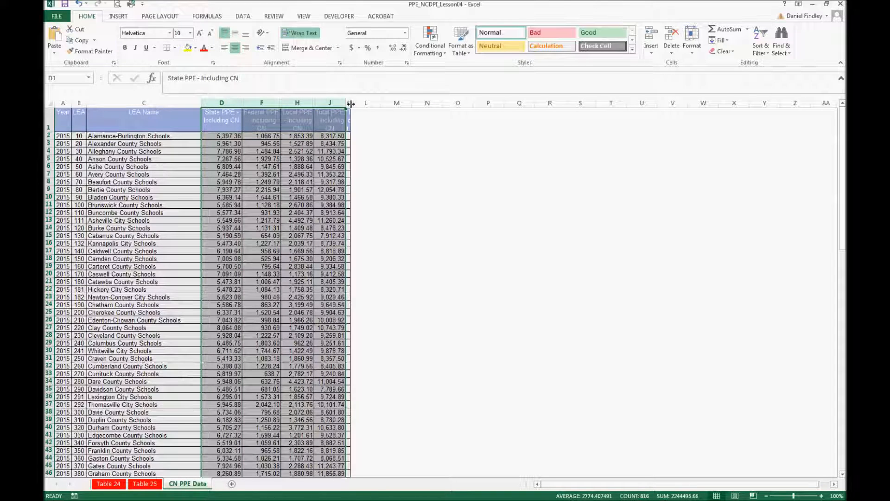
right_click(336, 104)
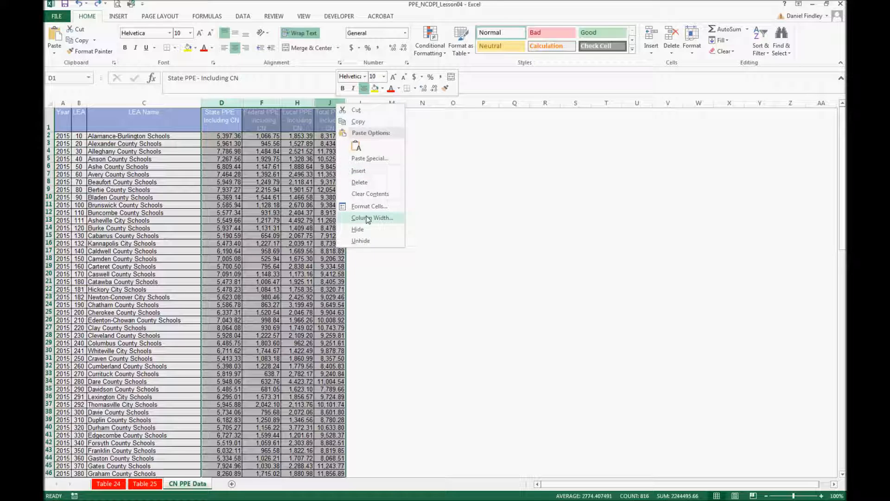
left_click(240, 102)
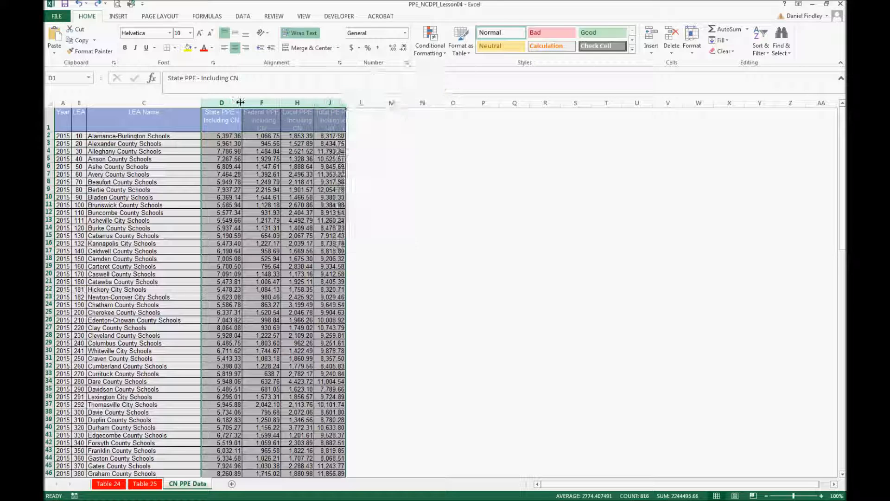
double_click(240, 102)
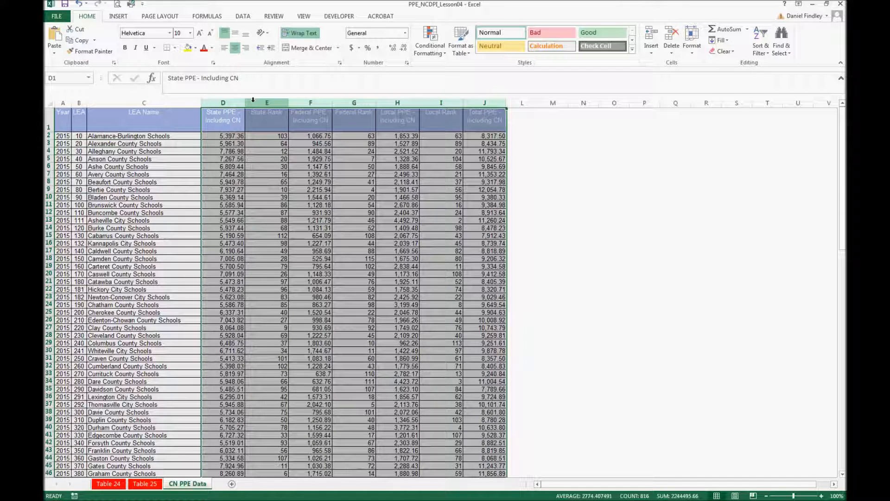
- Hide the State, Federal and Local Rank columns (E, G and I) again
left_click(253, 102)
left_click(355, 102, "ctrl")
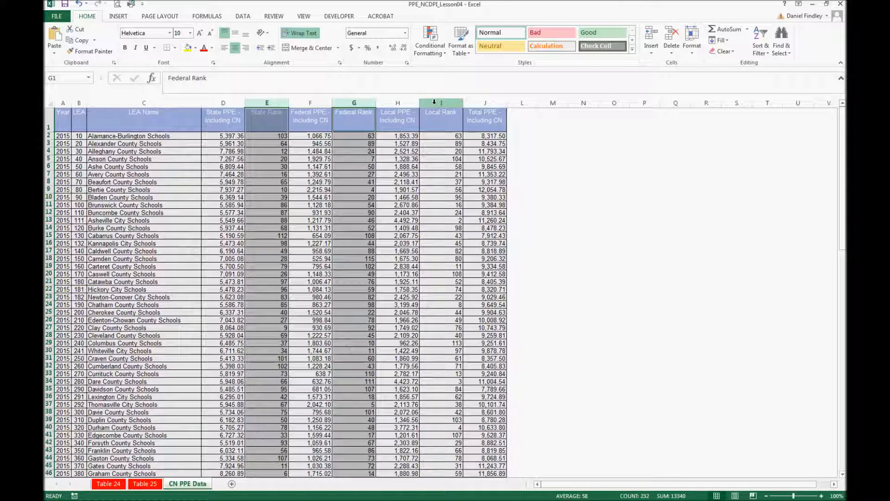
left_click(434, 102, "ctrl")
right_click(445, 104)
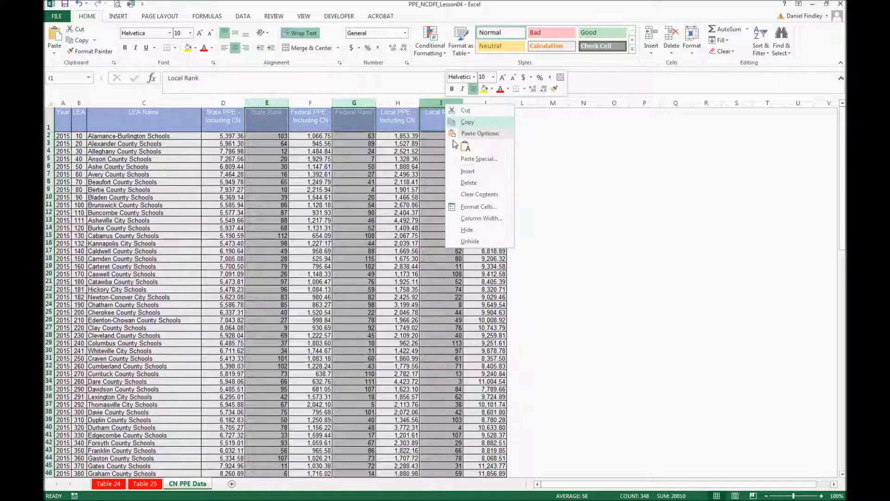
left_click(480, 241)
right_click(438, 104)
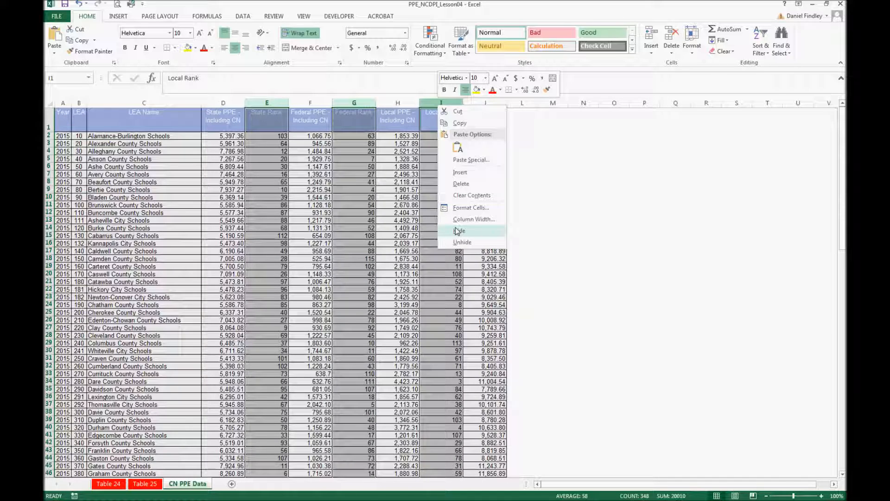